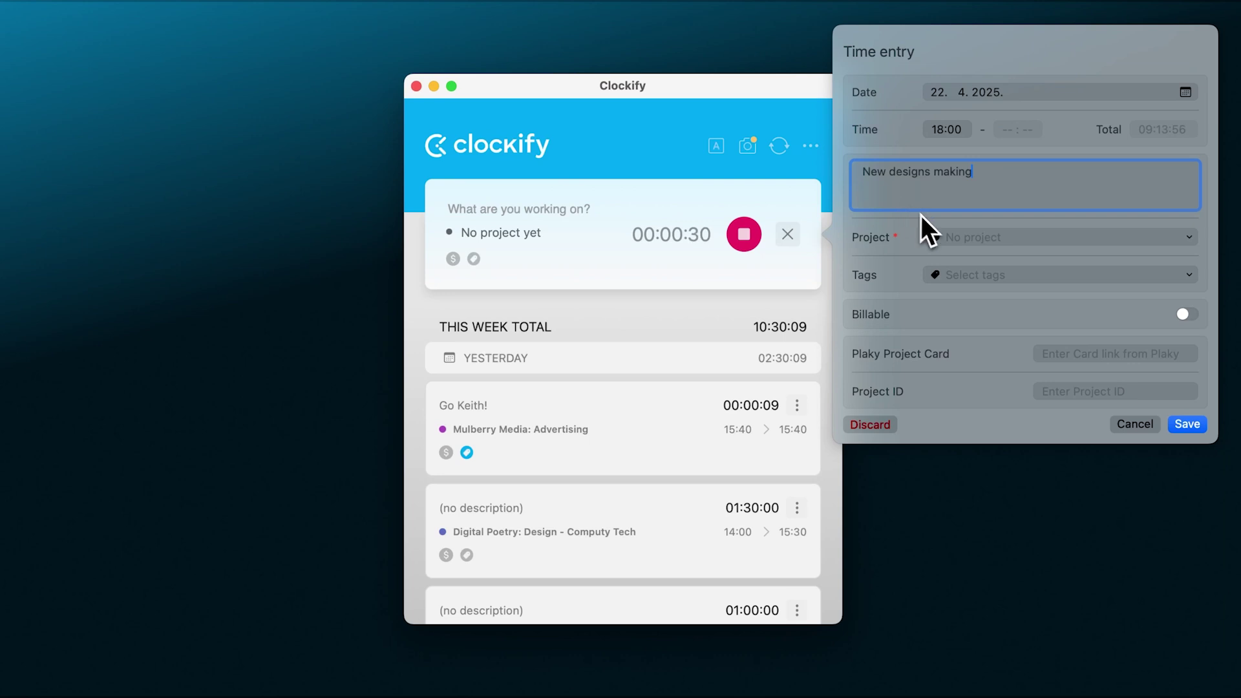
Assign the New designs making entry to the Marketing project and Firestarter task, and mark it billable
click(1190, 241)
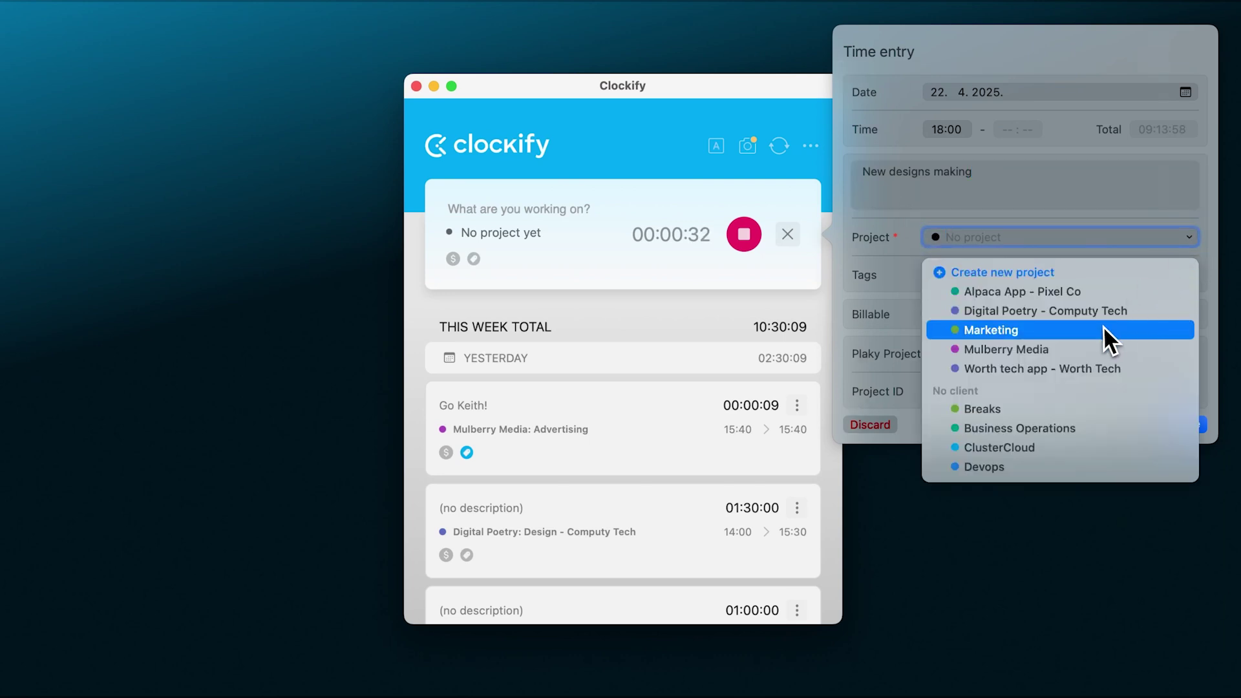
click(1106, 329)
click(1177, 264)
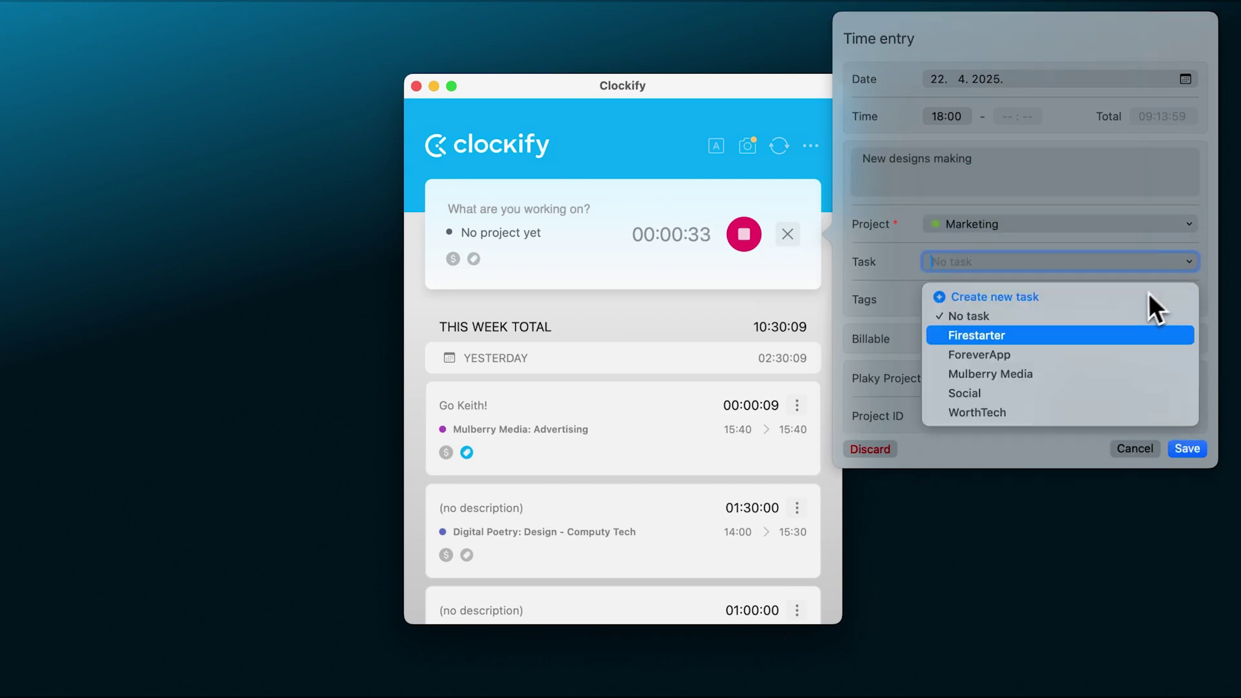
click(1093, 337)
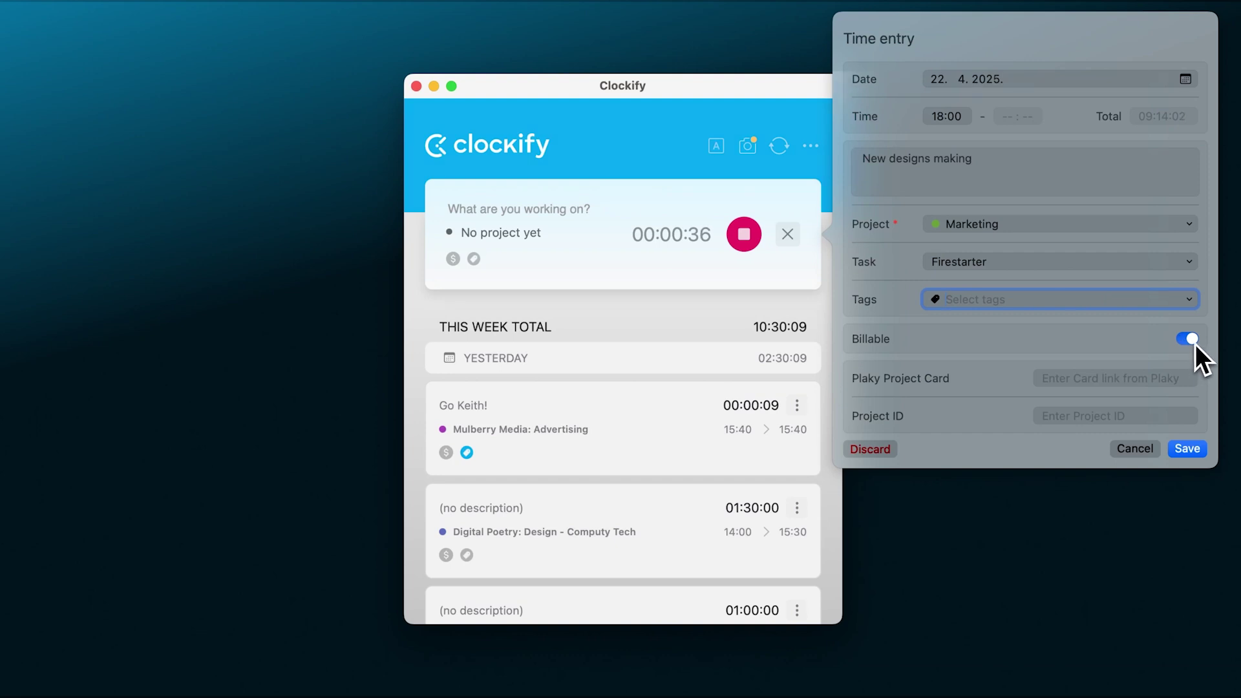
Add the Extension tag to the running time entry, save it and stop the timer
click(1191, 301)
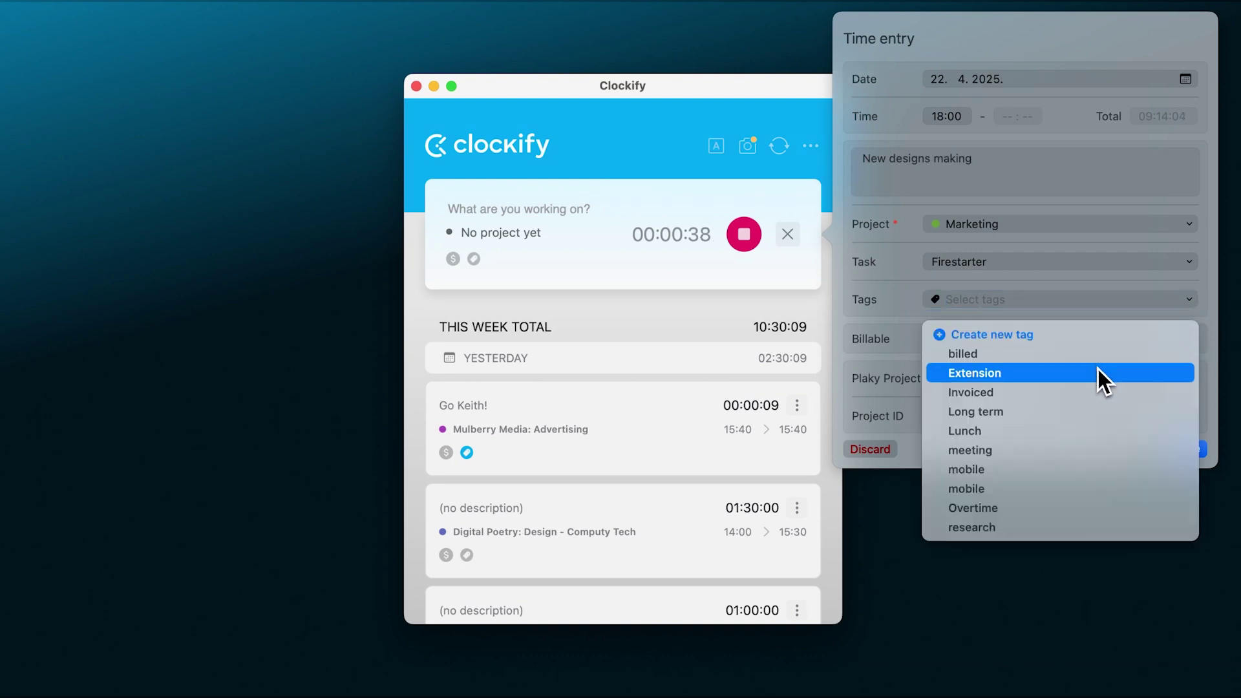
click(1098, 372)
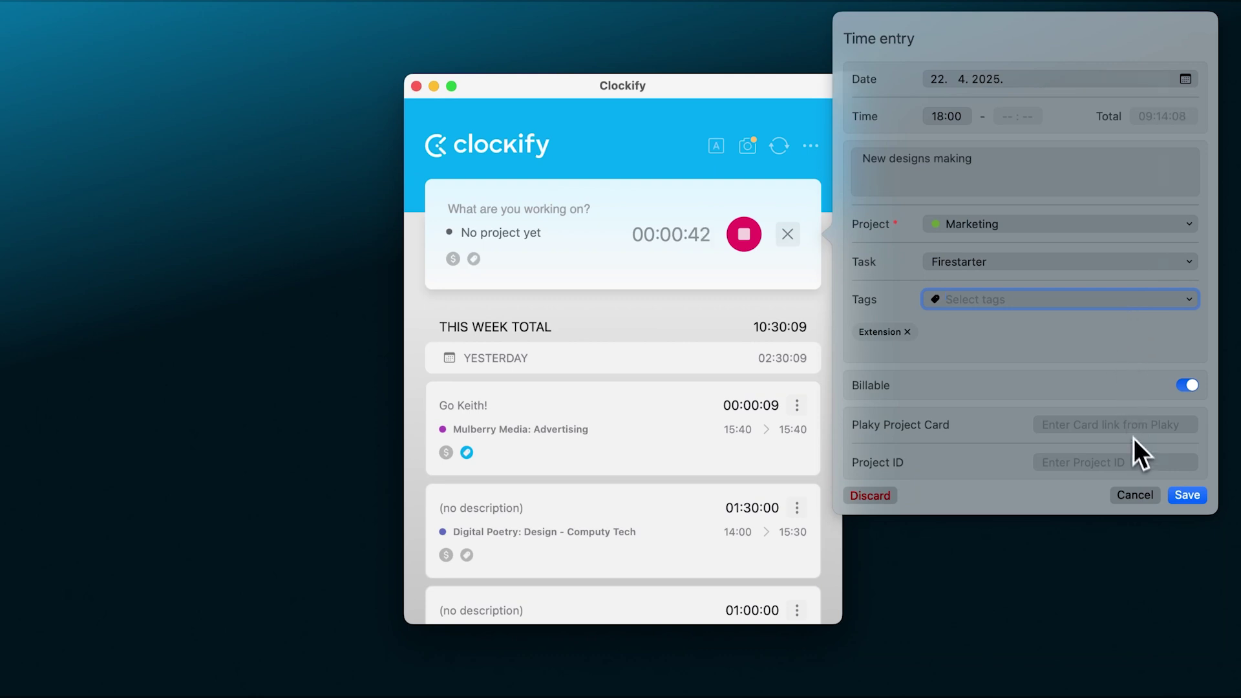
click(1179, 495)
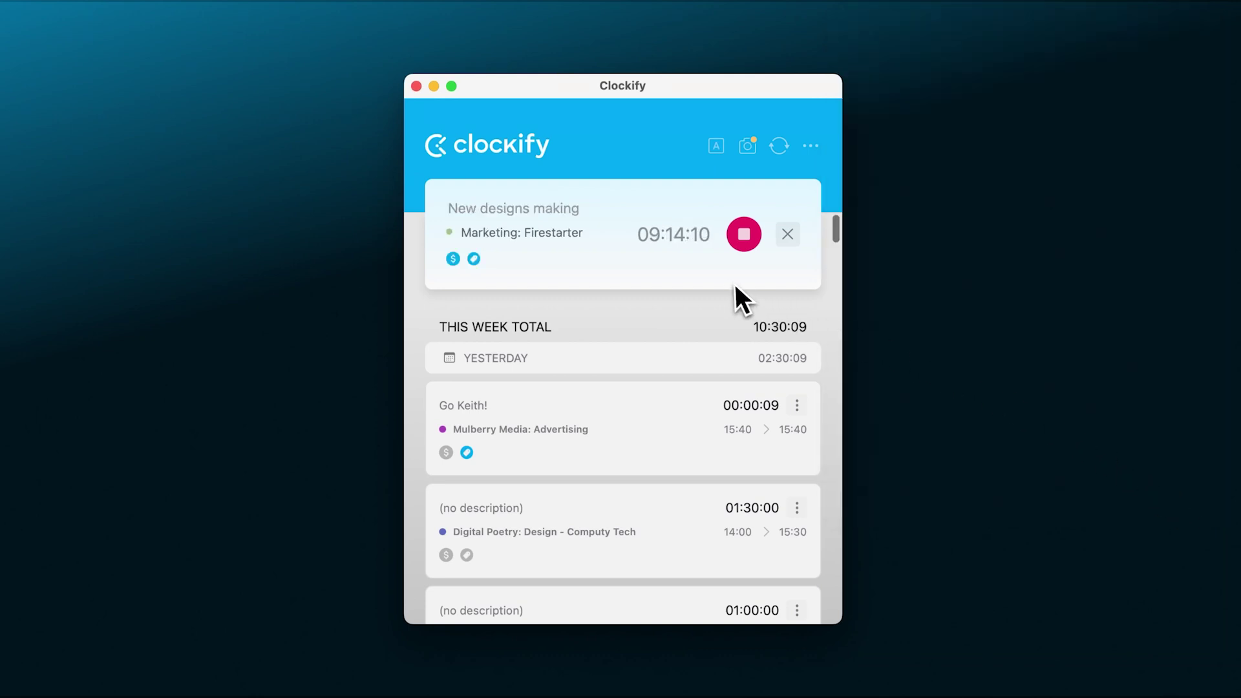
click(745, 241)
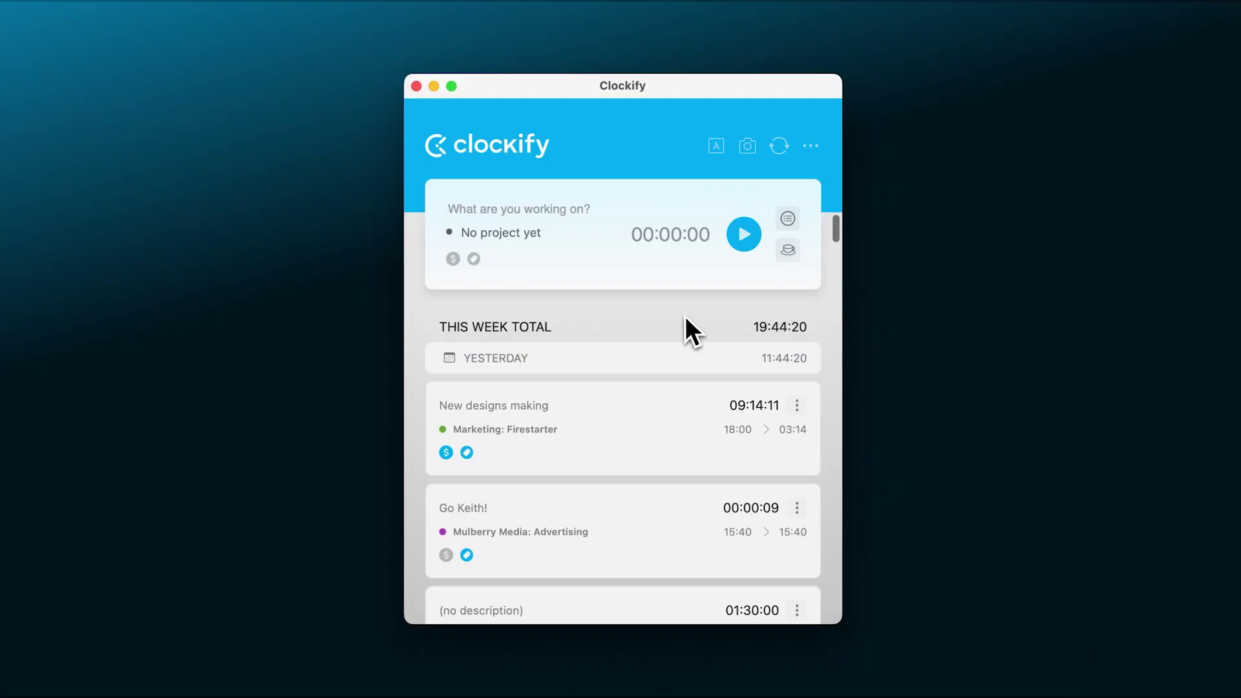
Open the recorded New designs making entry and inspect its editable start time, end time and date
click(656, 421)
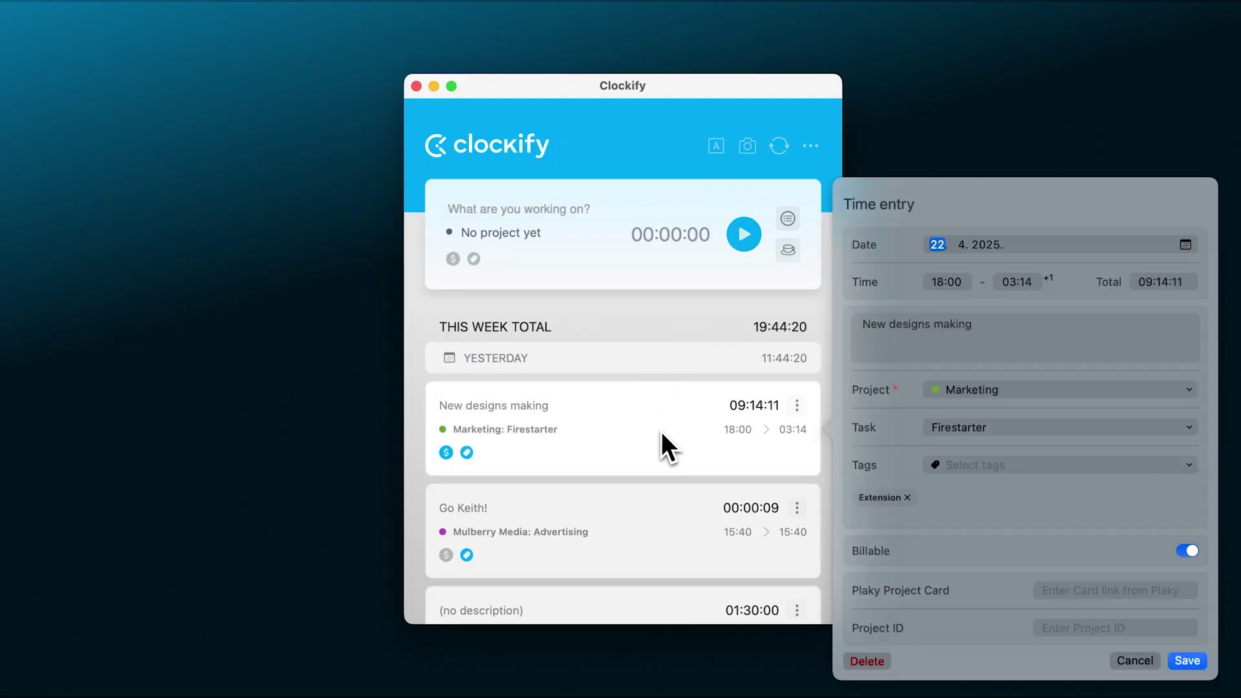
click(967, 289)
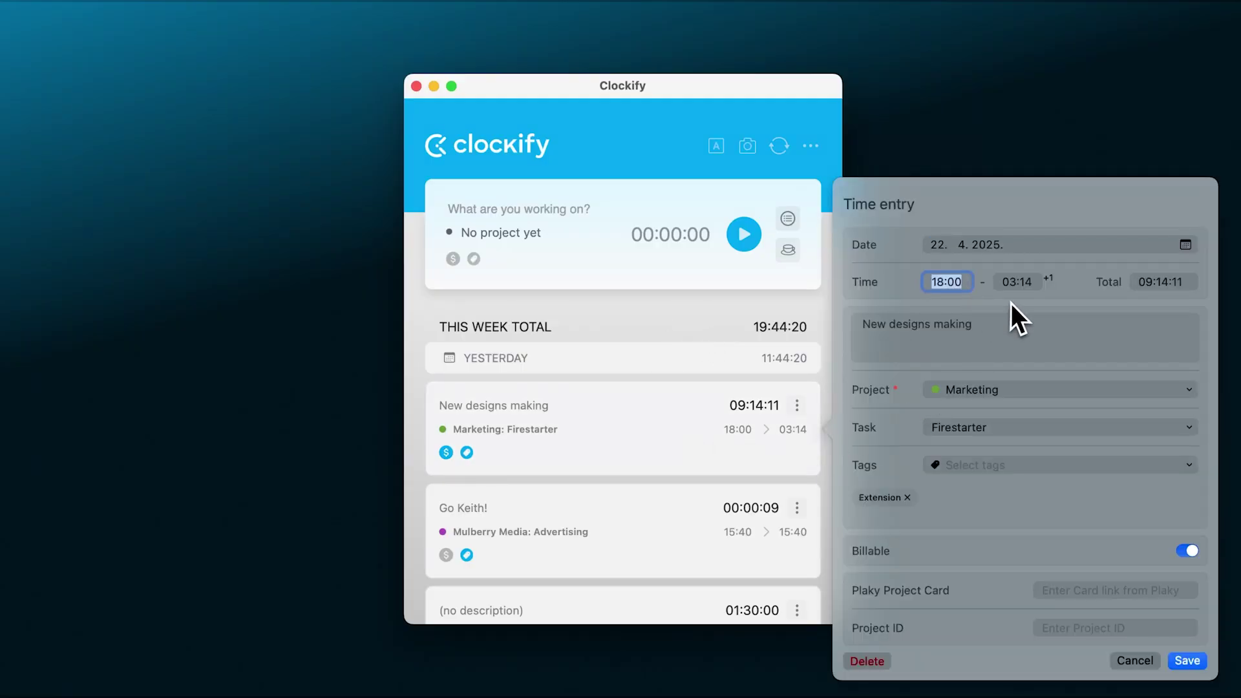
click(1035, 286)
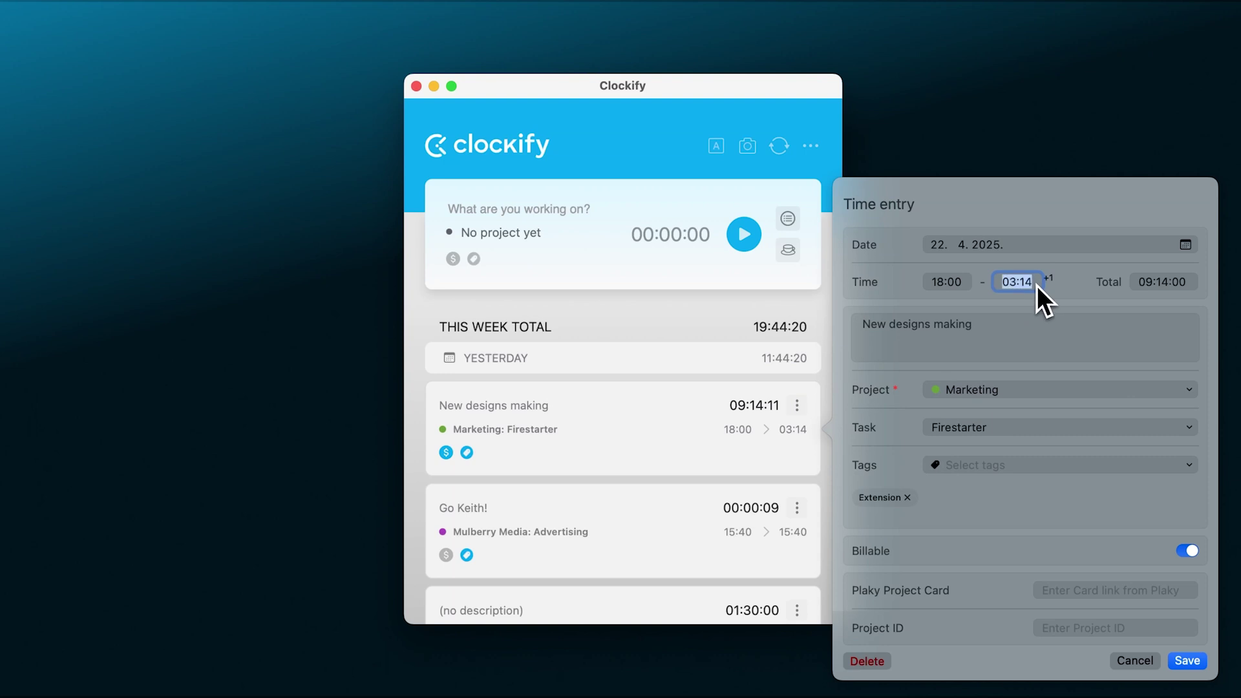
click(939, 244)
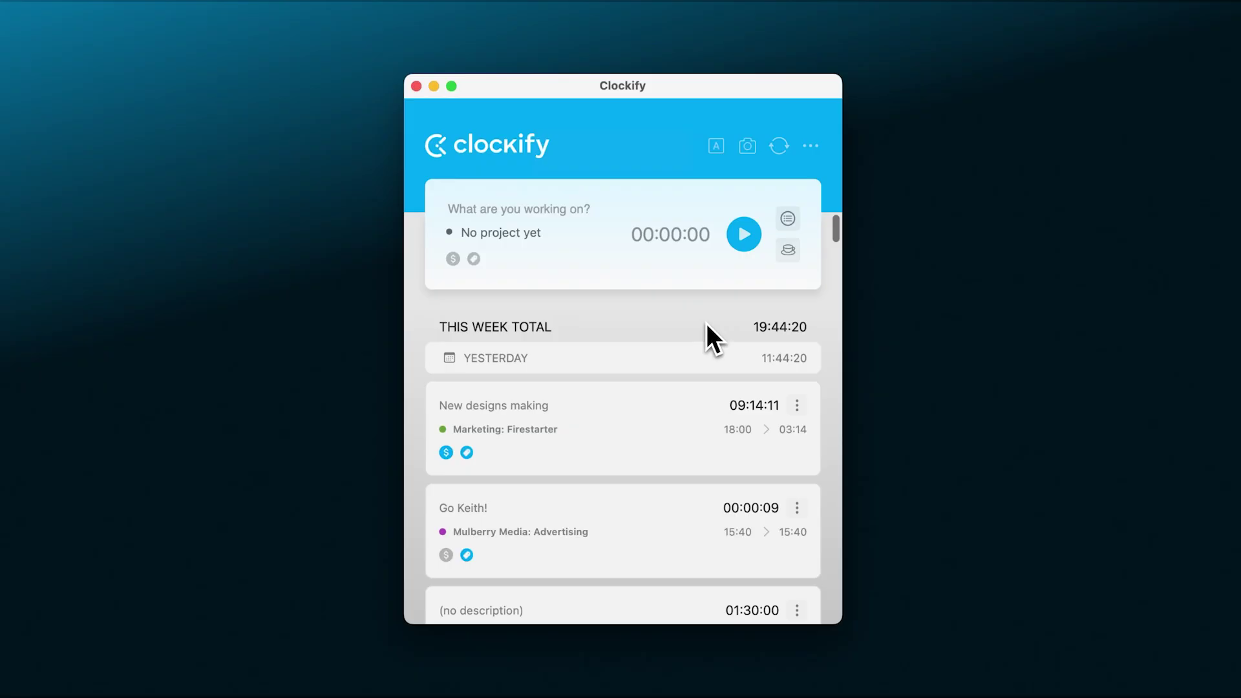
Switch the tracker to manual mode and start adding a manual time entry
click(787, 226)
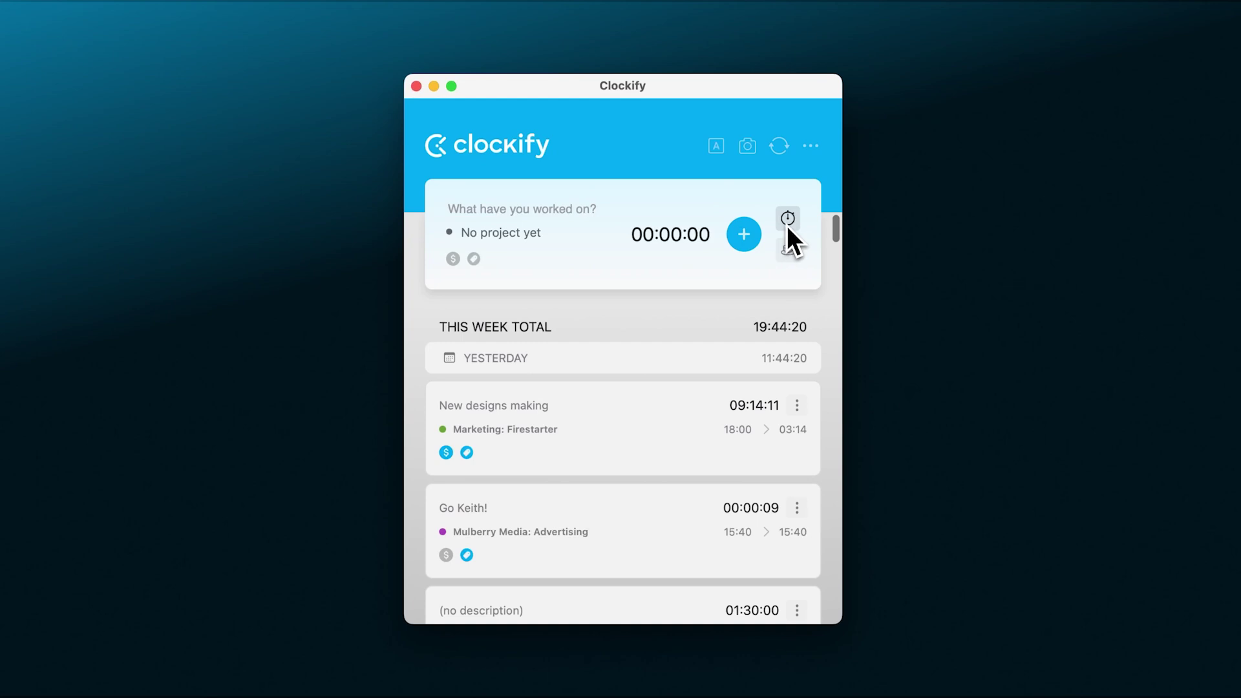
click(744, 234)
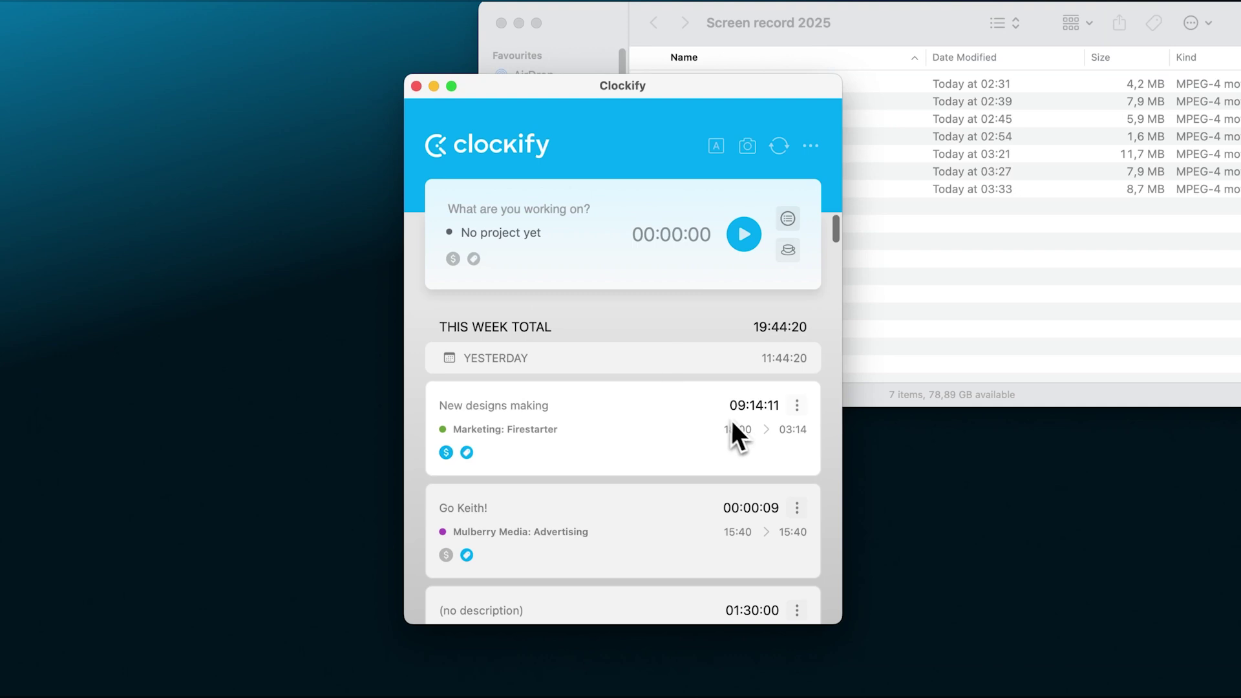
Continue tracking time on yesterday's New designs making entry and select the running timer
click(798, 408)
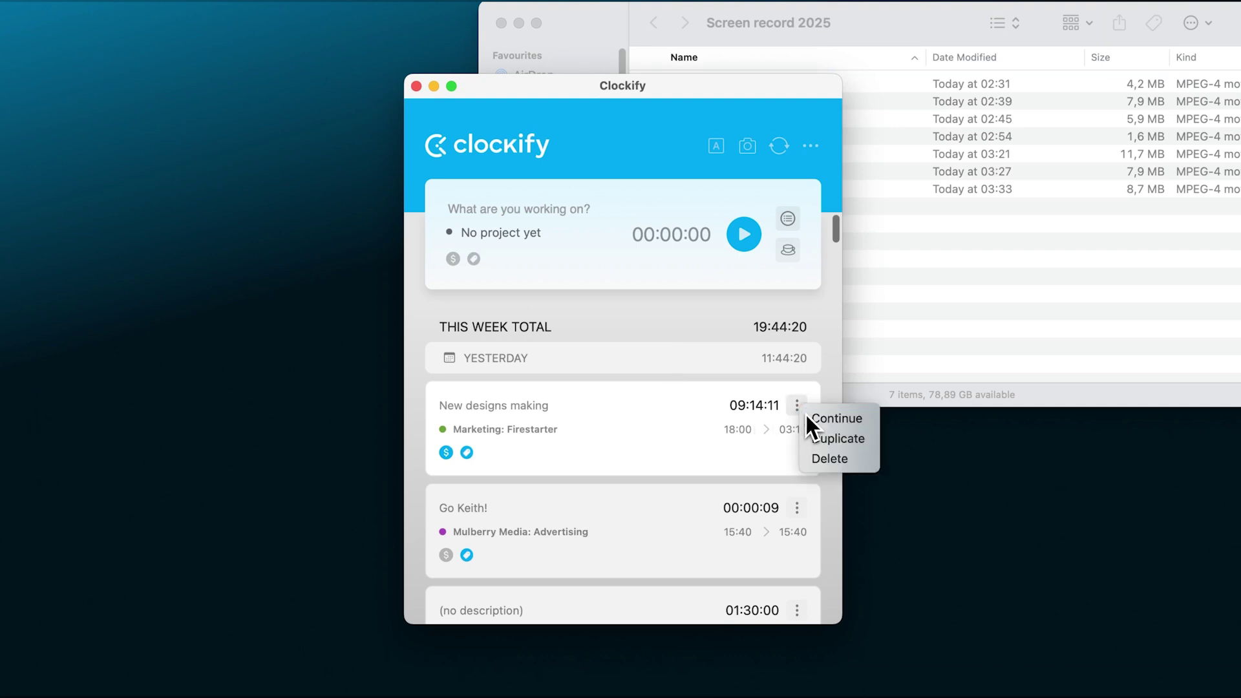
click(808, 416)
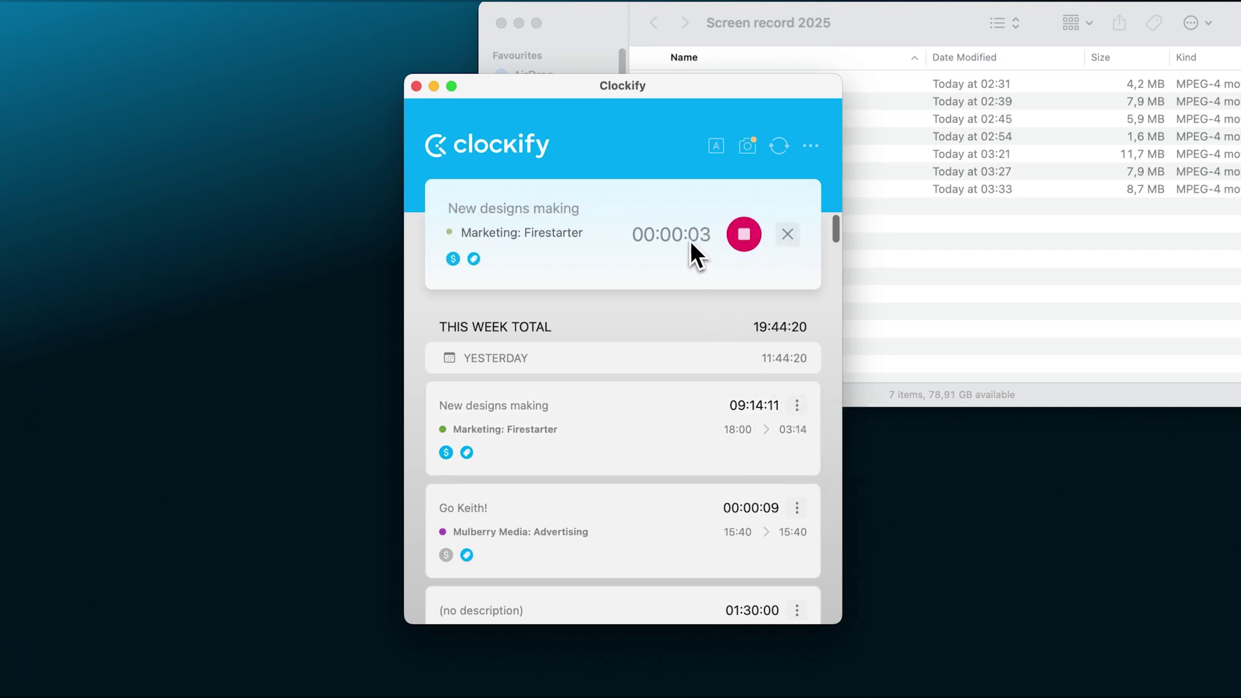
click(689, 239)
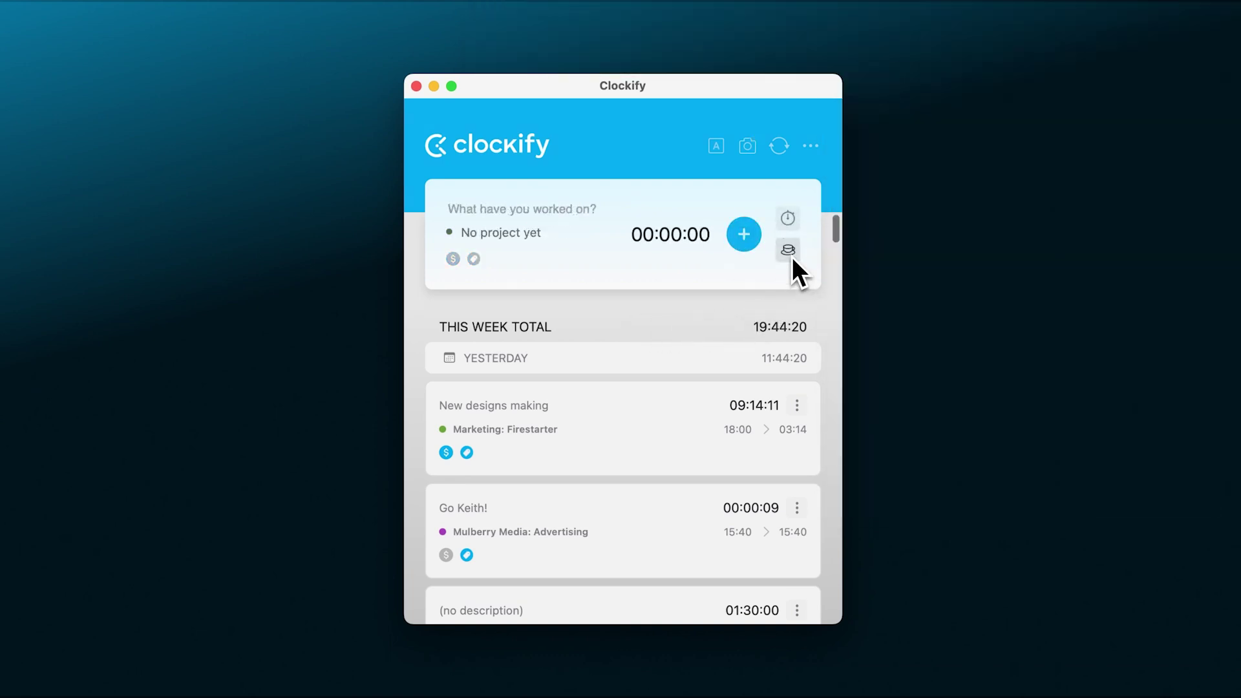
Switch the tracker to break mode, and record a short break by starting and stopping its timer
click(790, 252)
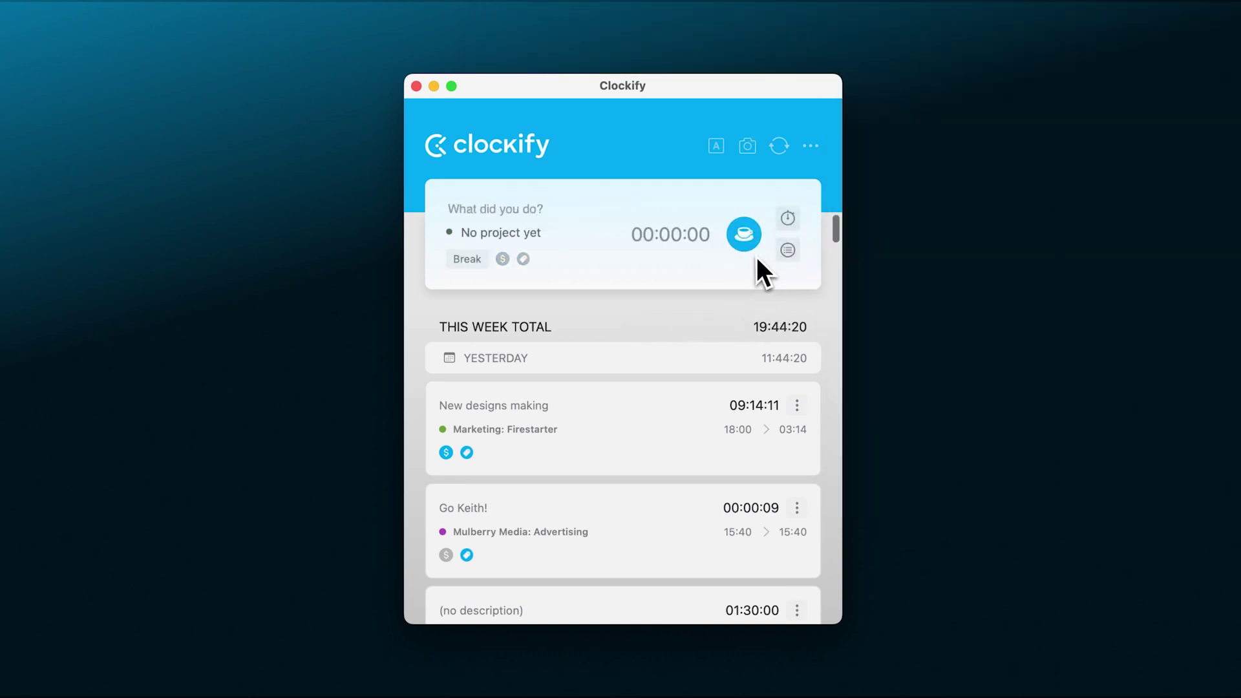
click(745, 235)
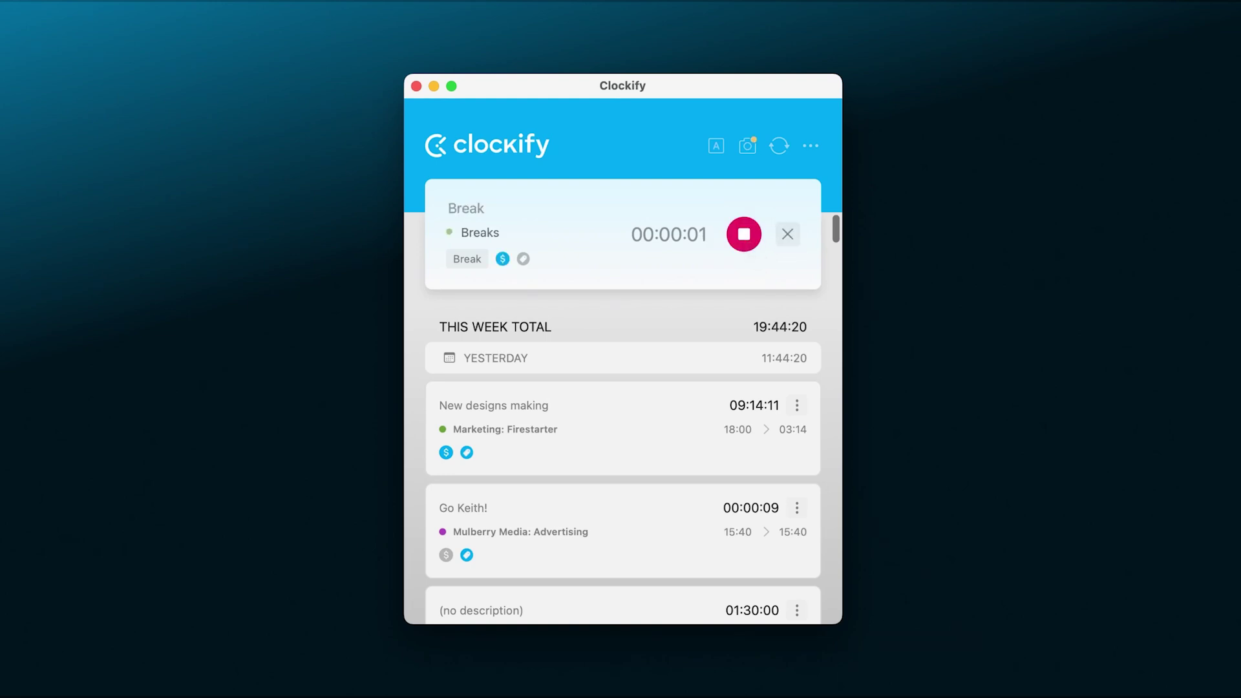
click(745, 236)
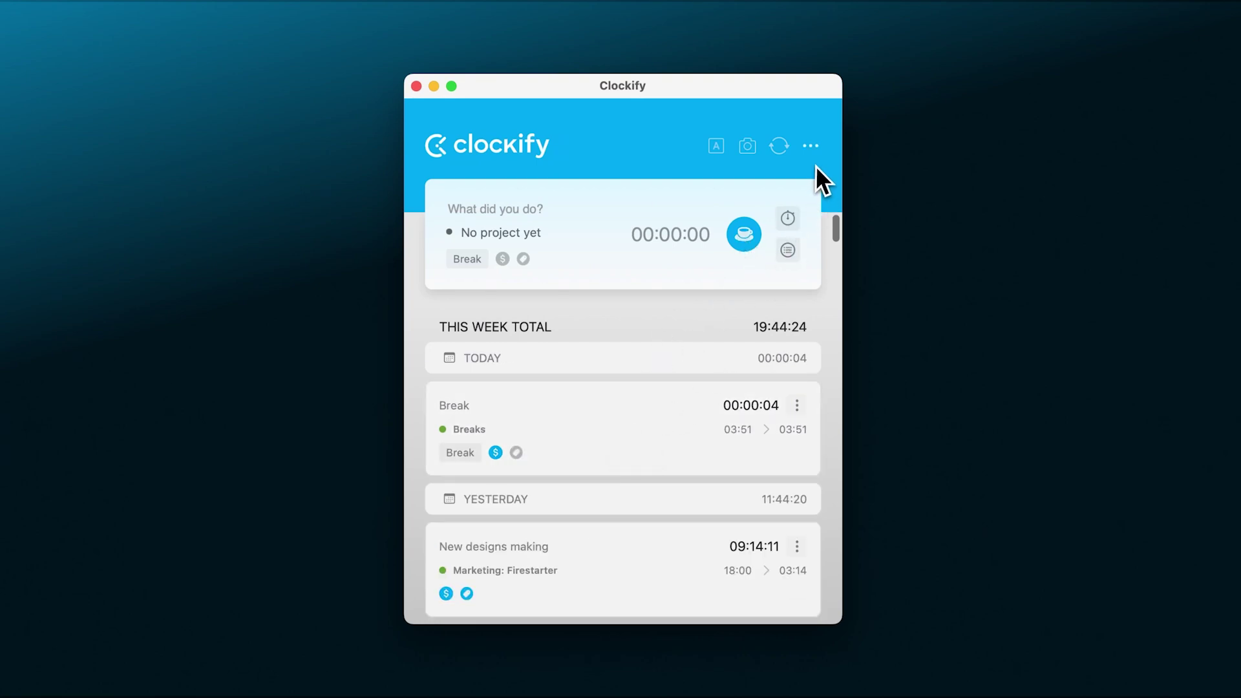
Delete today's Break time entry from its details and confirm the deletion
click(813, 148)
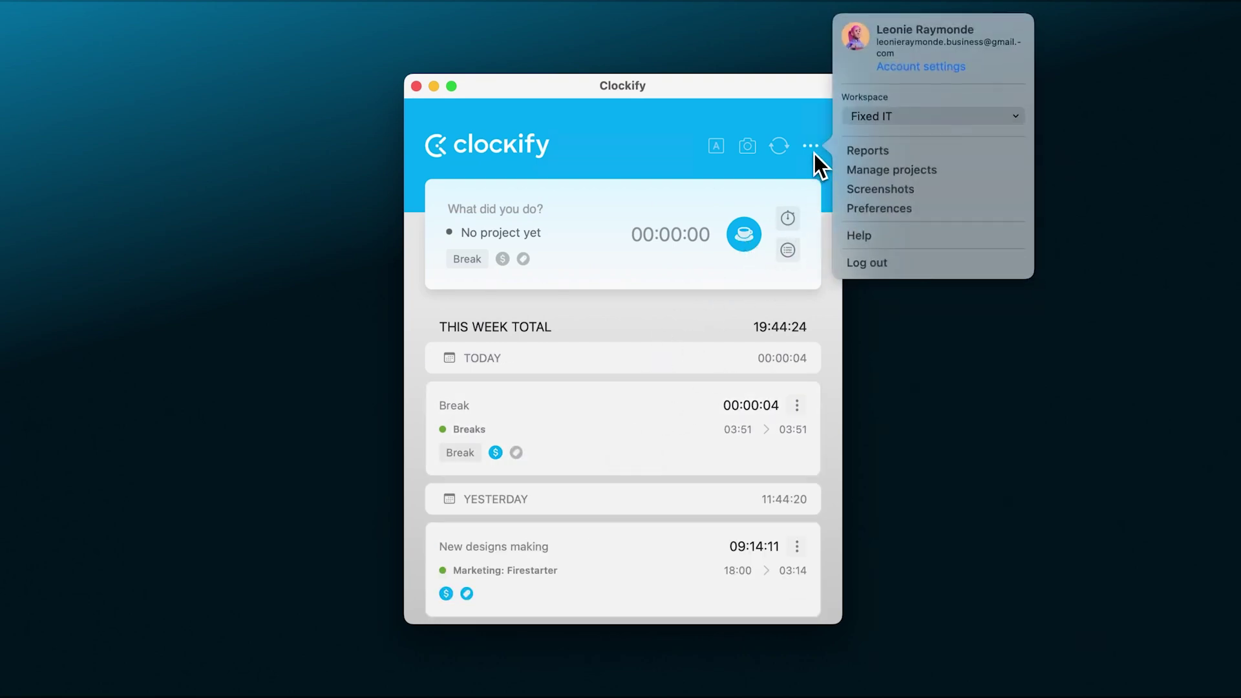
click(814, 152)
click(736, 424)
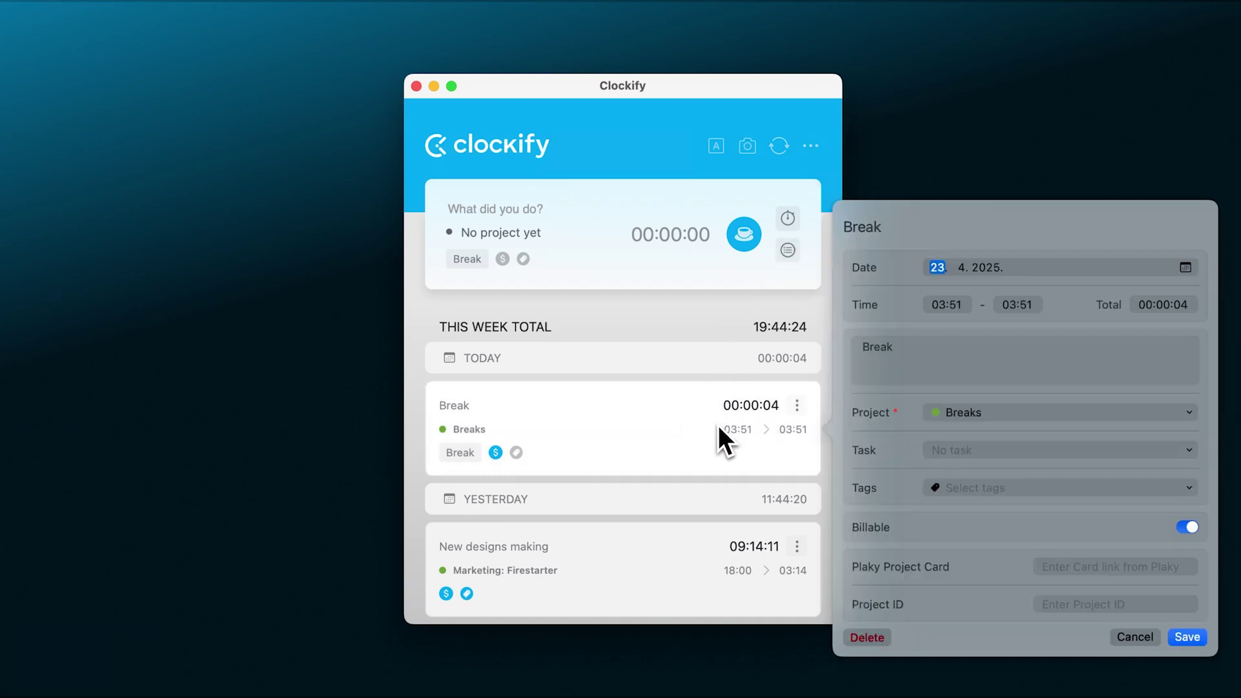
click(884, 640)
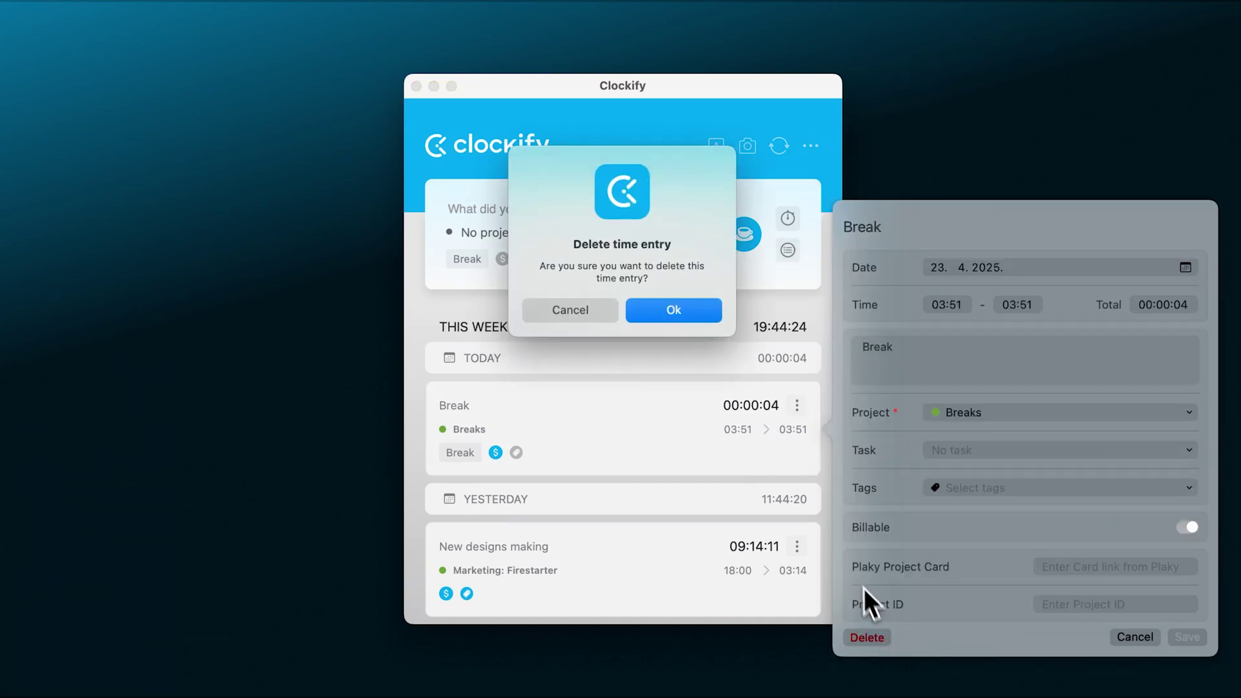
click(686, 321)
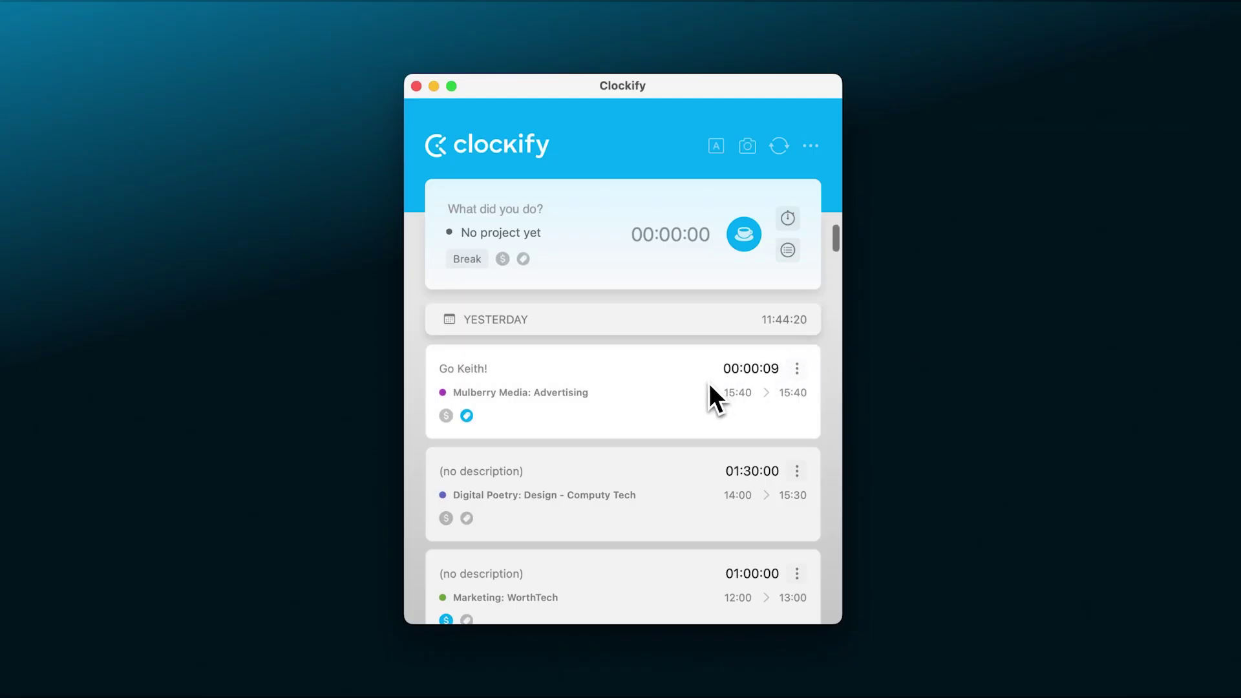
scroll(709, 382, up, 3)
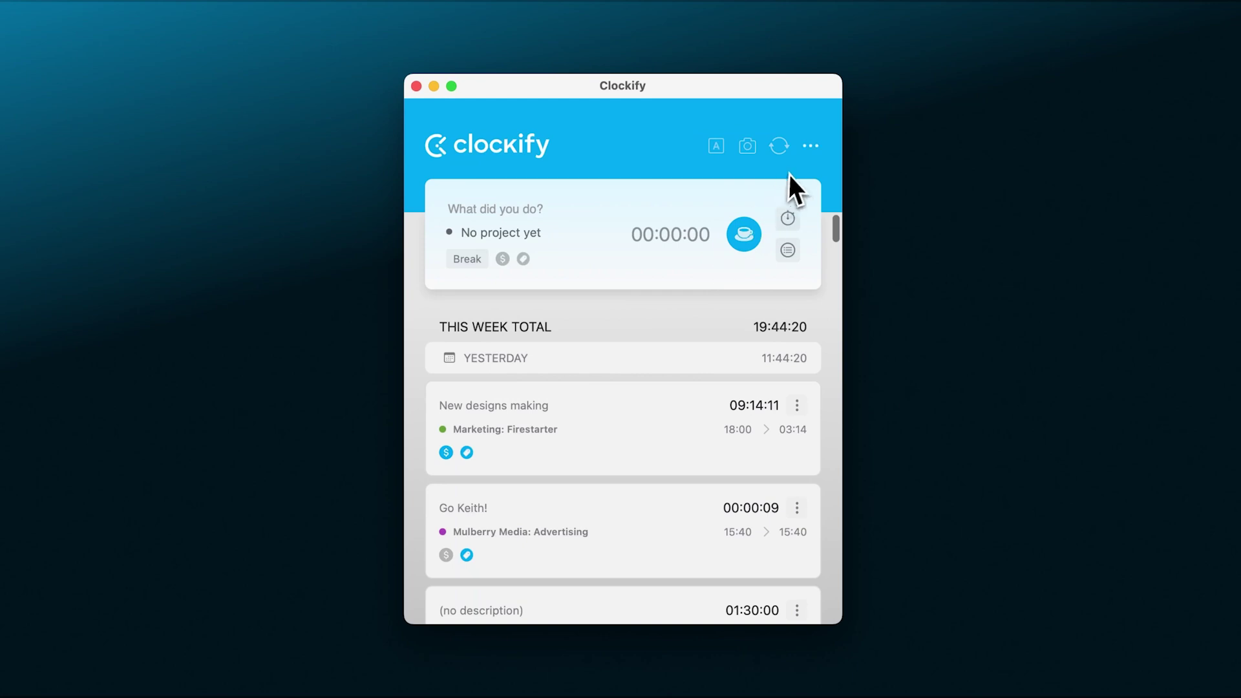
Open the preferences and enable the Hide/Show Clockify app shortcut, entering C as its key
click(809, 151)
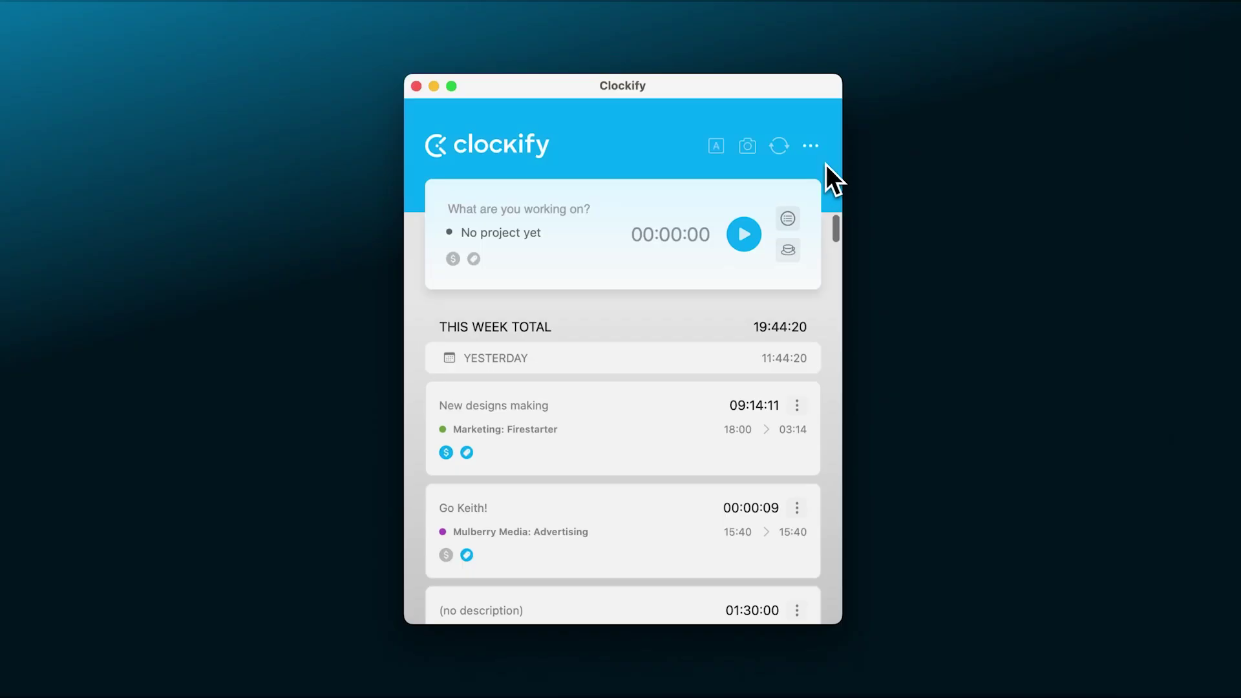
click(815, 152)
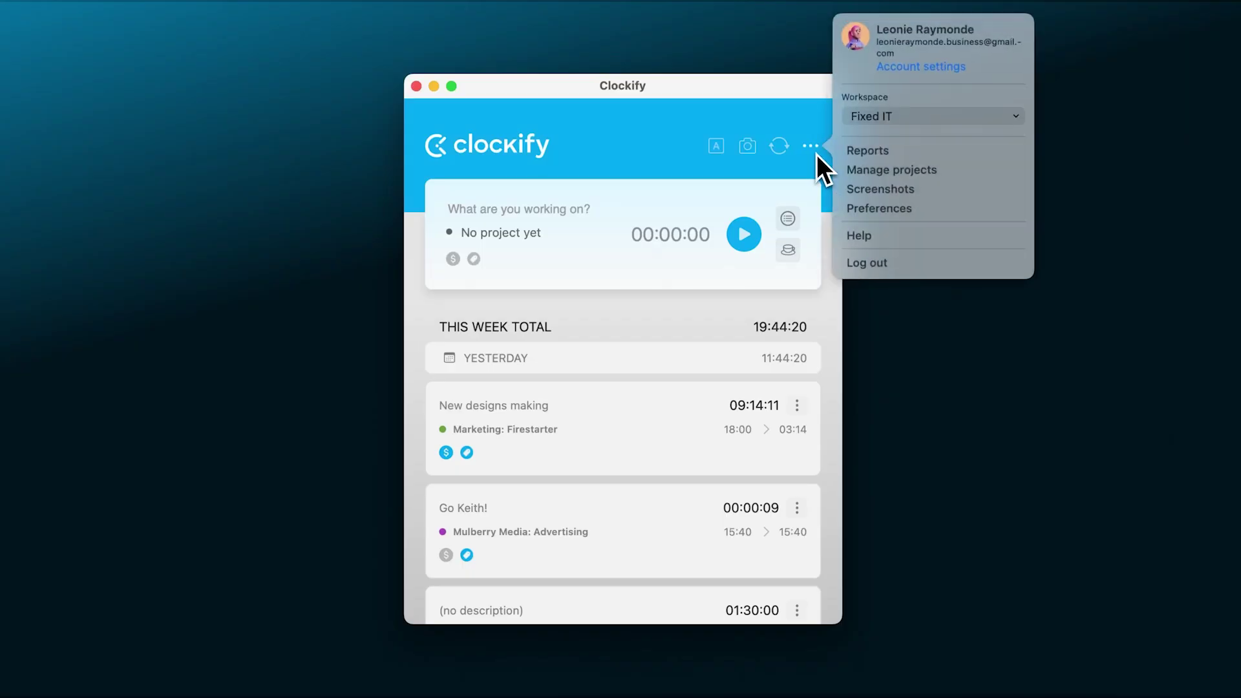
click(862, 204)
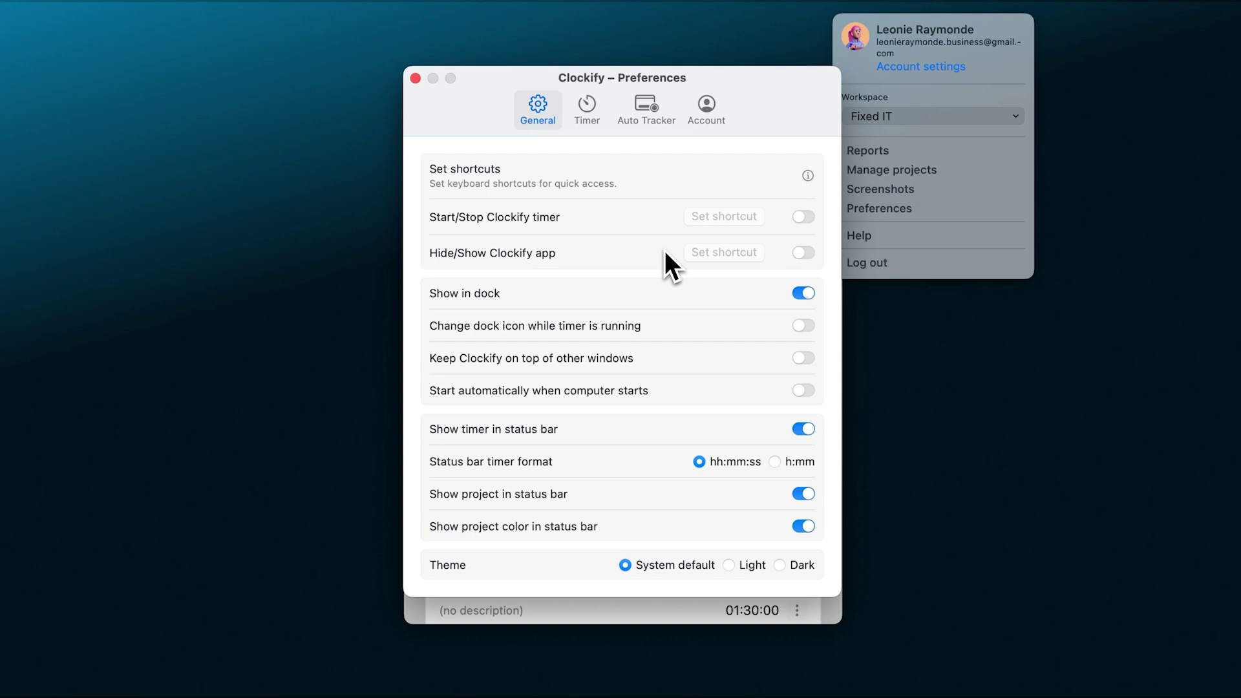
click(800, 254)
key(c)
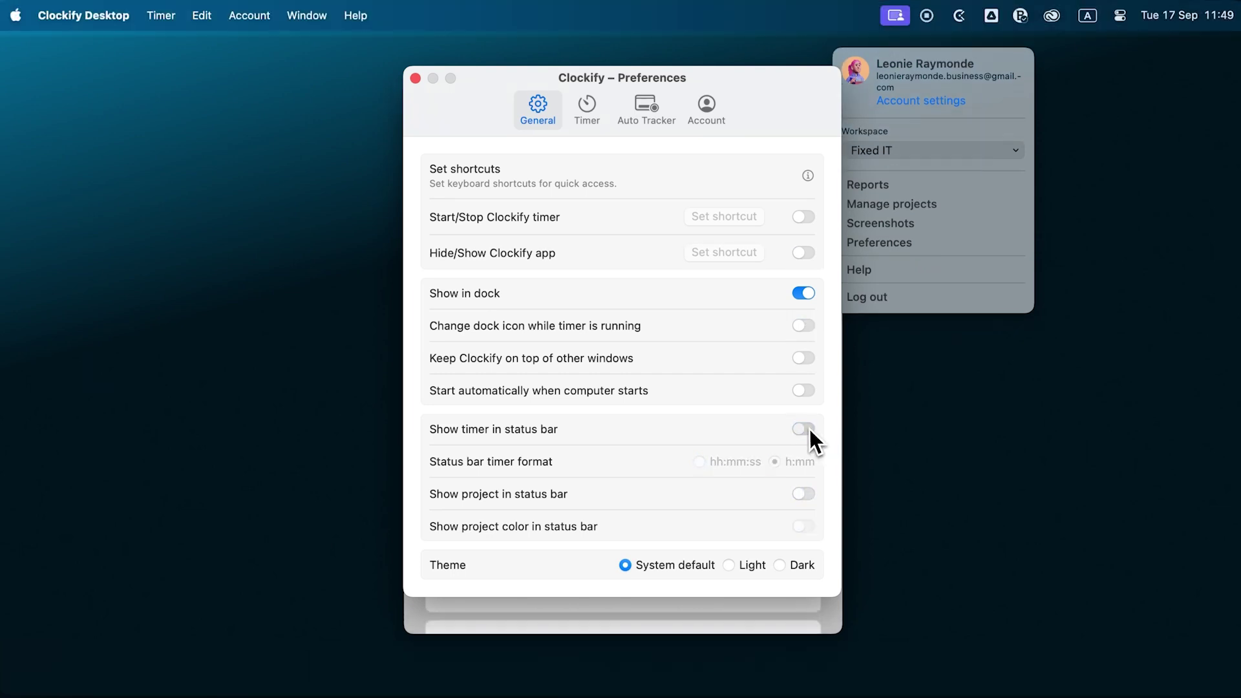
Show the timer in the status bar in hh:mm:ss format, together with the project and its color
click(806, 428)
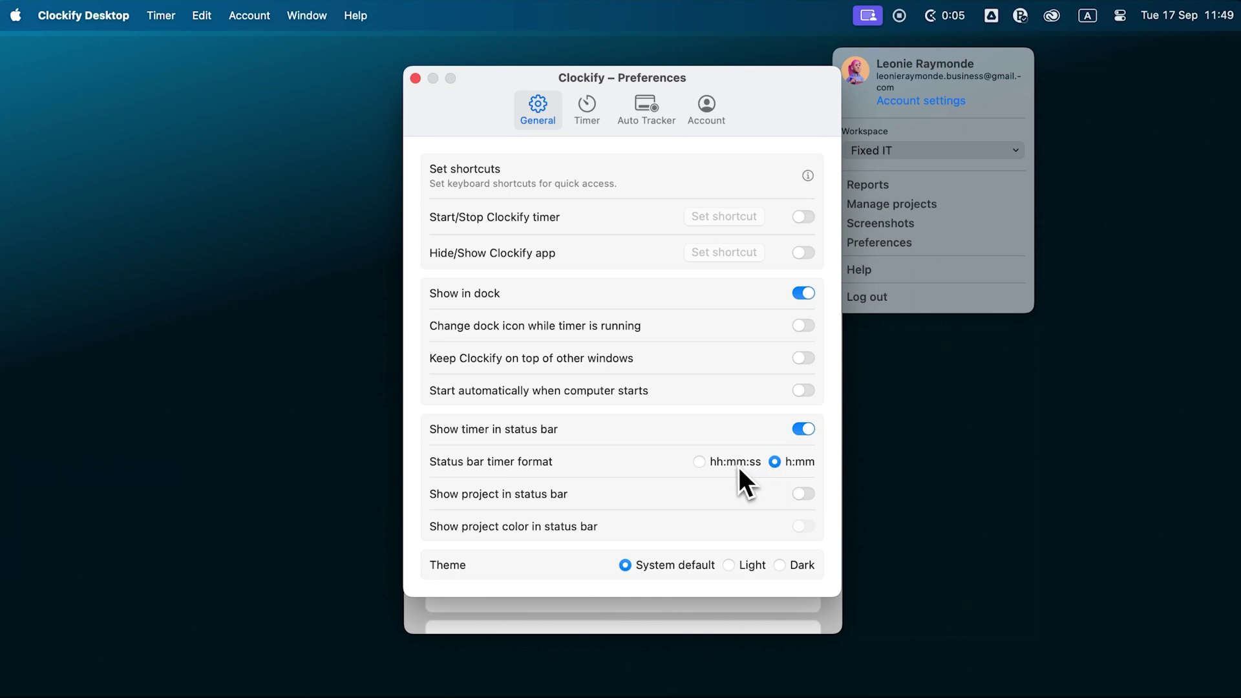
click(701, 462)
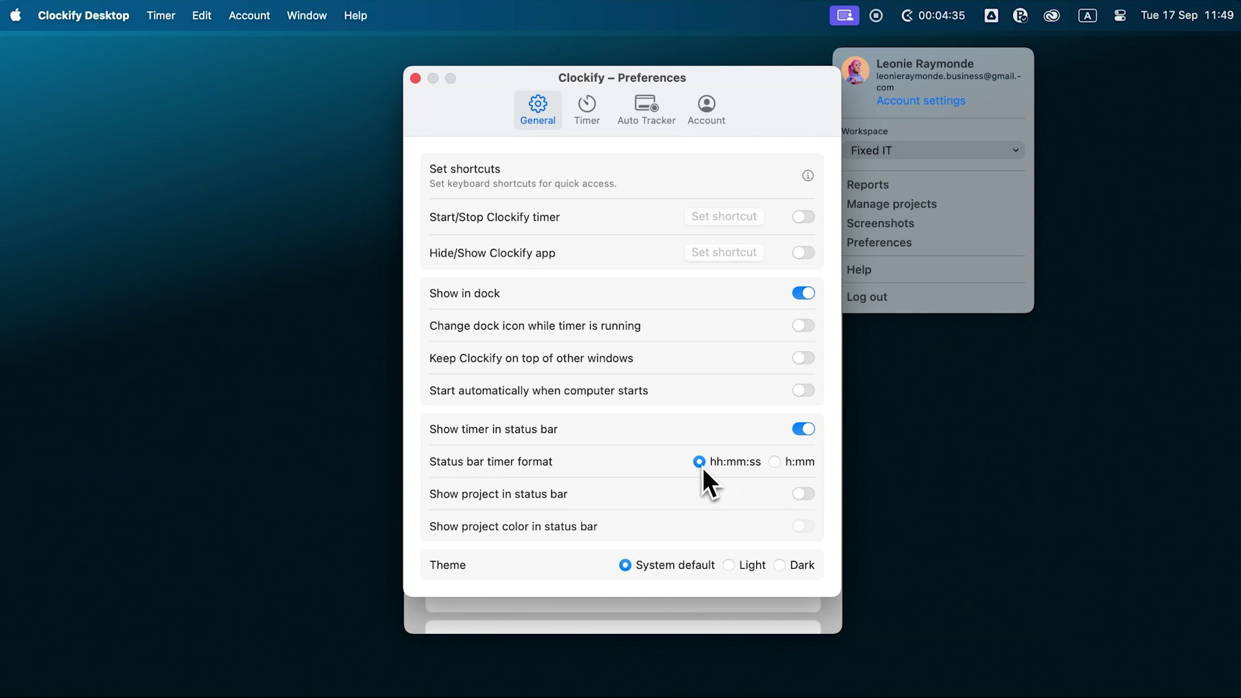
click(803, 493)
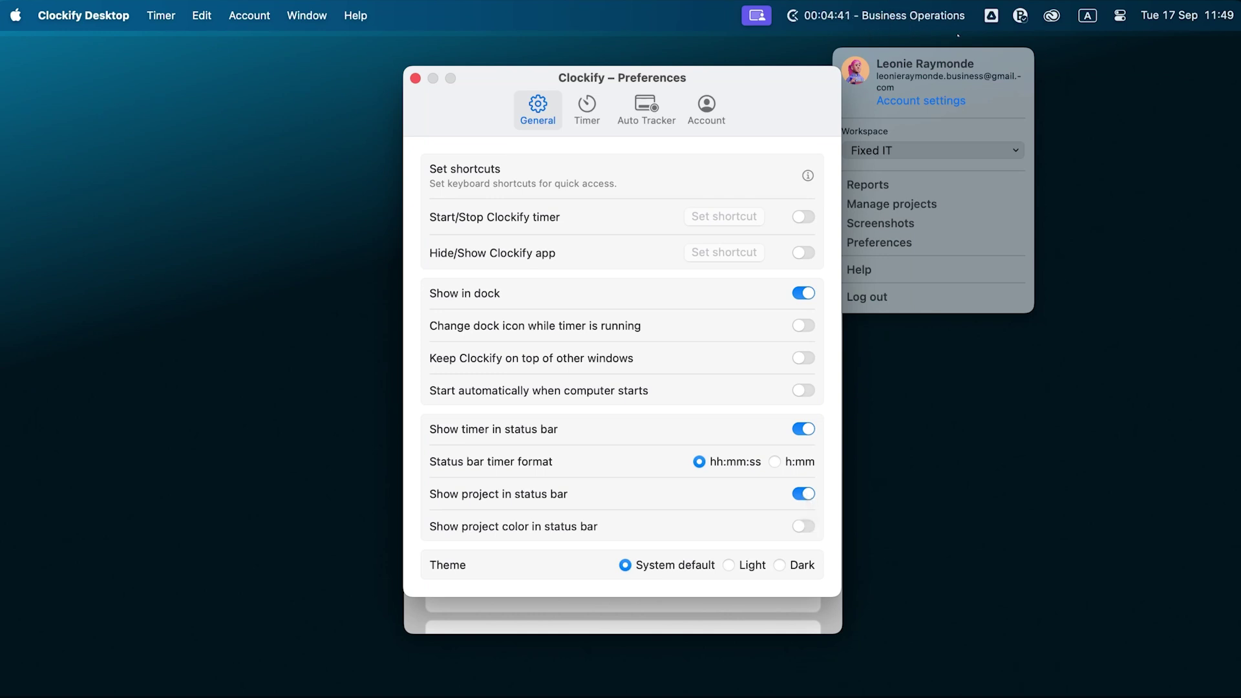
click(806, 530)
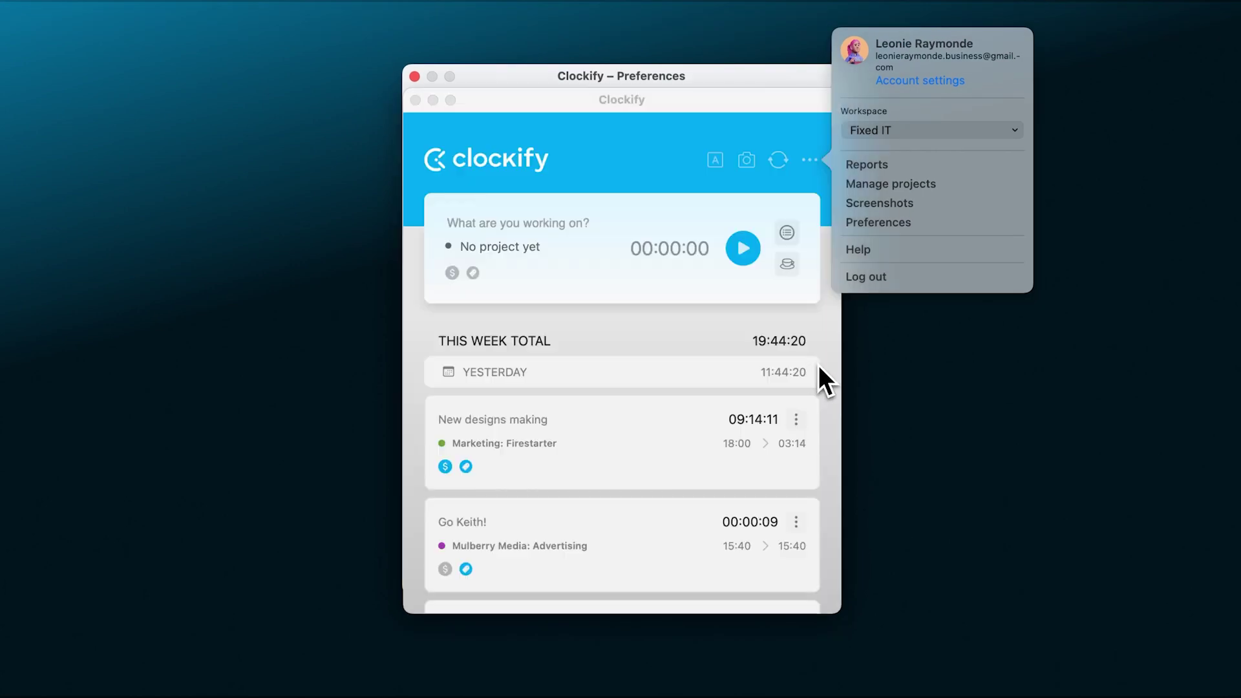
Turn off keeping Clockify on top of other windows, and enable starting automatically when the computer starts
drag(741, 116, 562, 140)
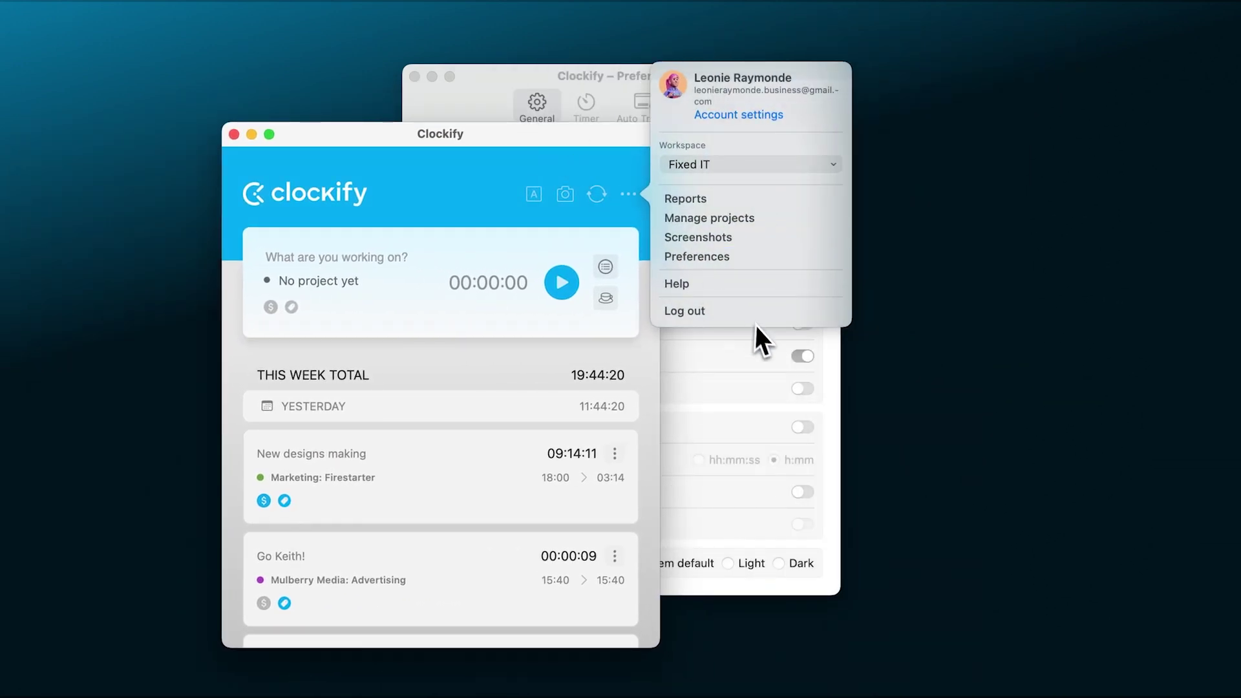
click(799, 358)
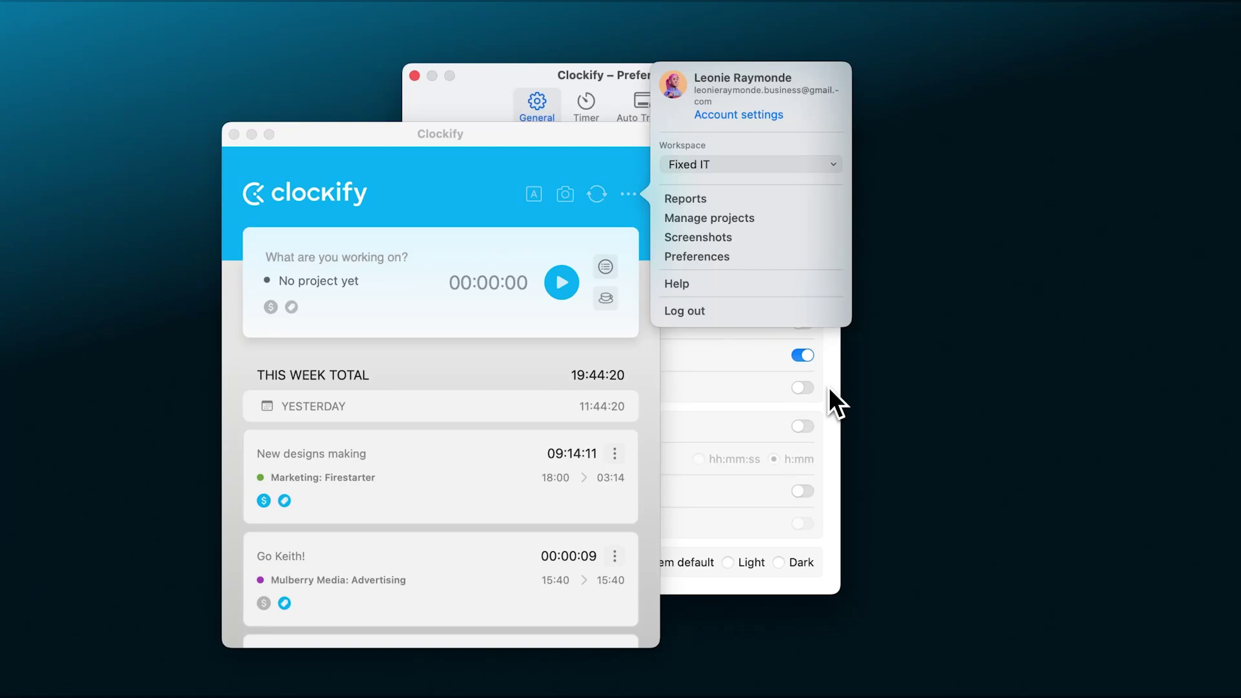
click(804, 362)
click(805, 387)
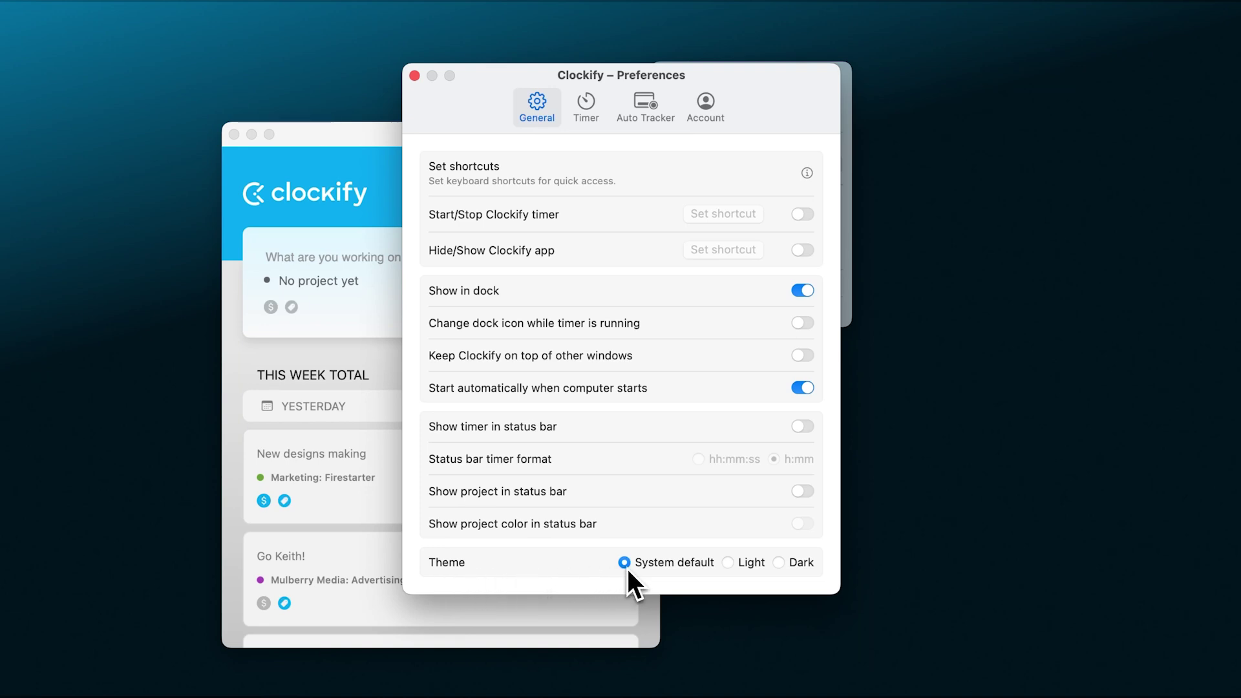
Try the Light theme and the Dark theme in the general preferences
click(728, 562)
click(780, 564)
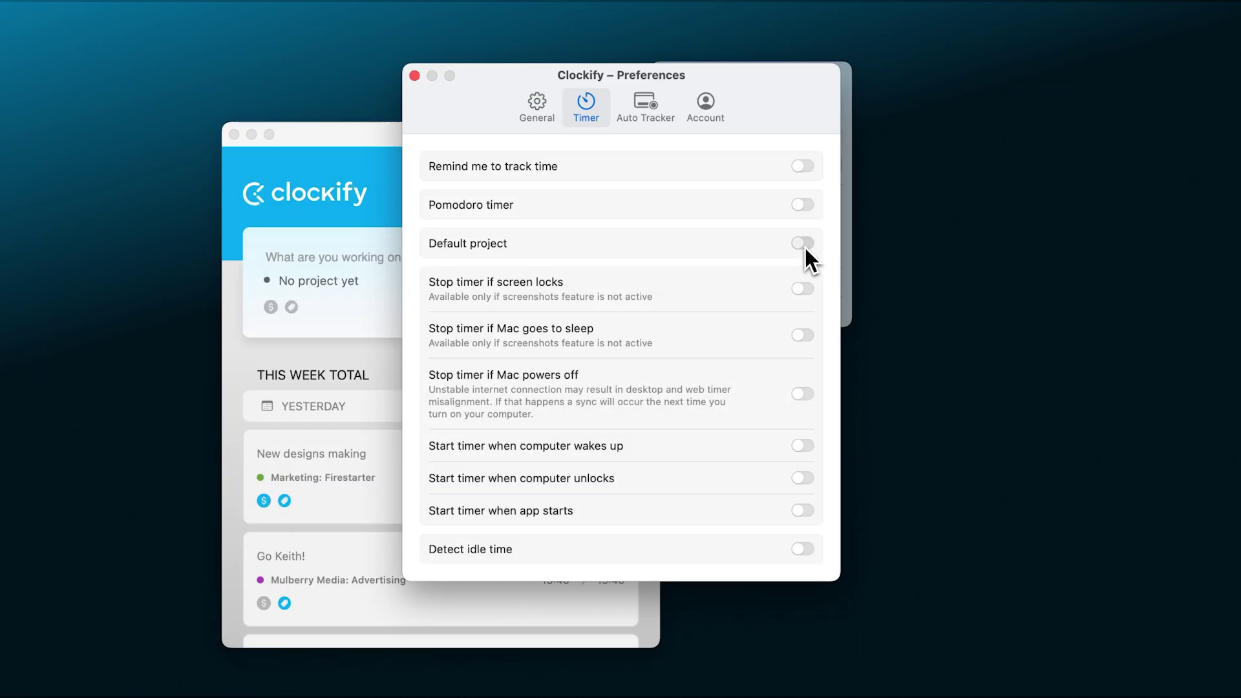
Turn on the default project in the timer preferences and choose the Specific project option for it
click(802, 244)
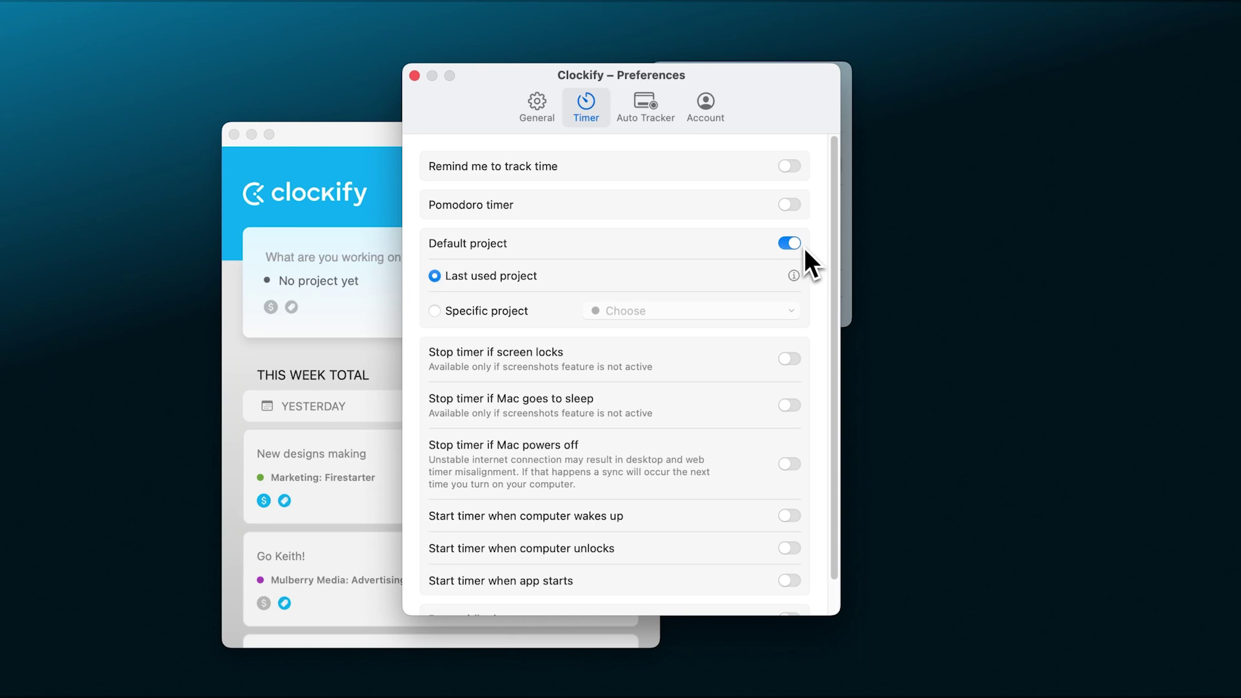
click(497, 315)
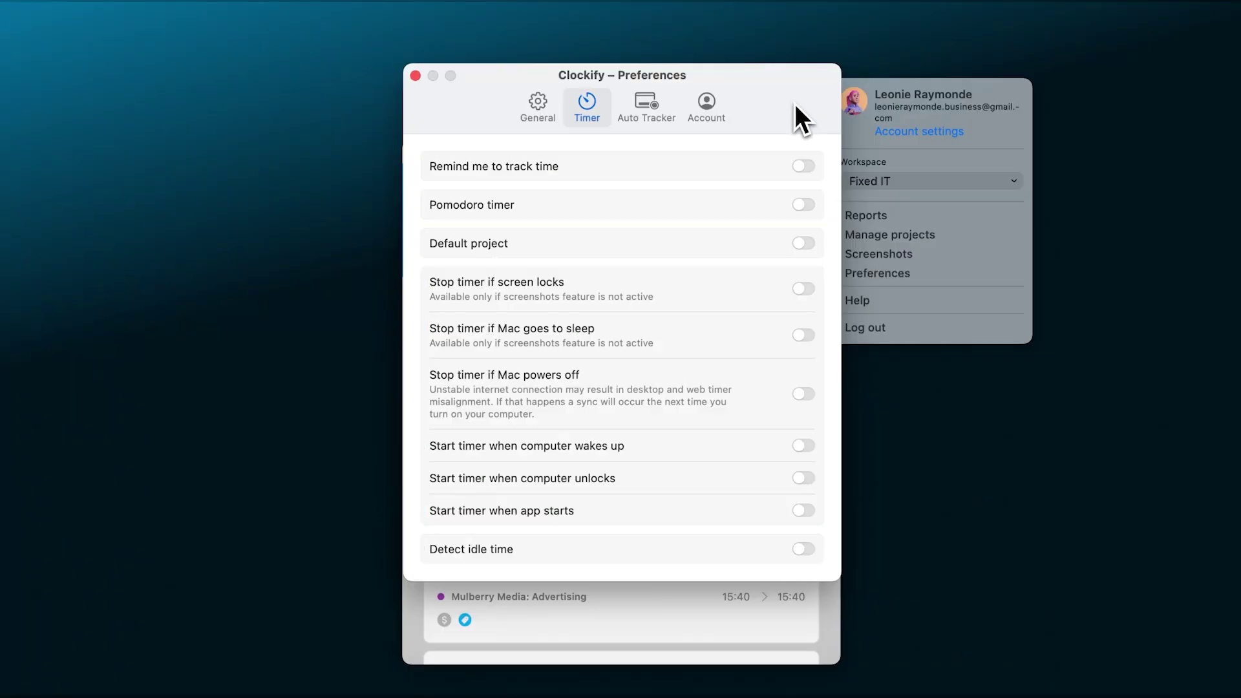
Turn on the reminder to track time in the timer preferences
click(802, 165)
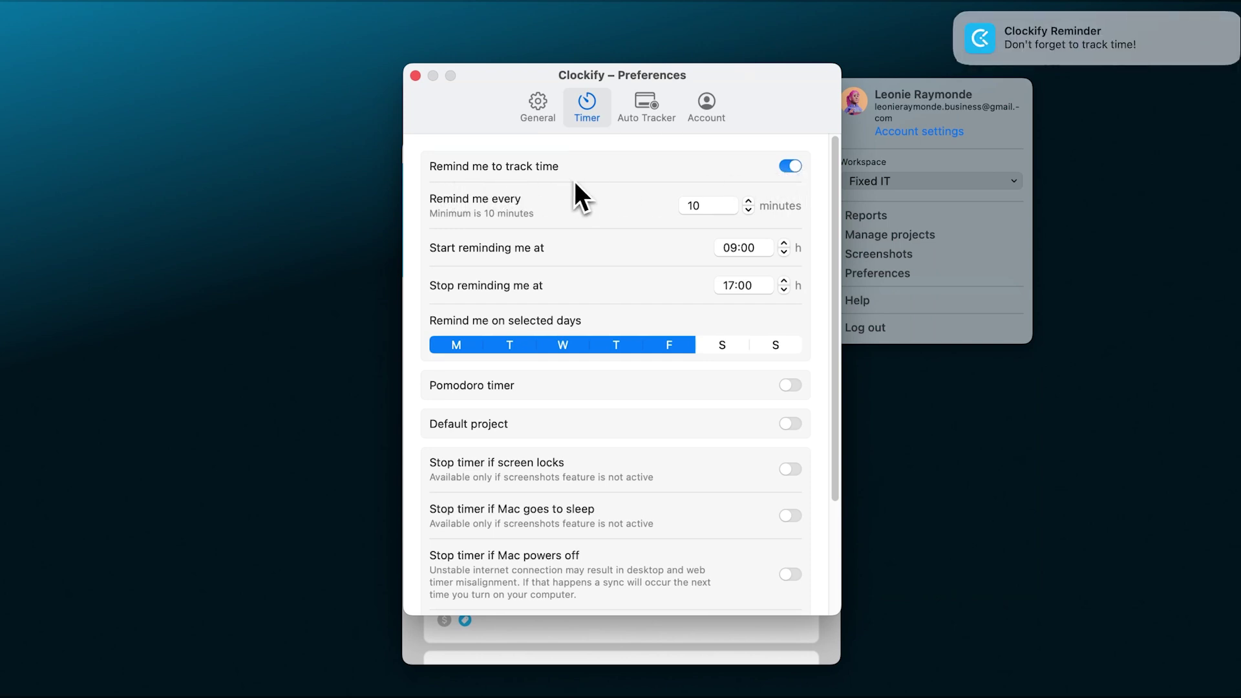
Set the Pomodoro session to 25 minutes and the Pomodoro break session to 5 minutes
scroll(601, 259, down, 5)
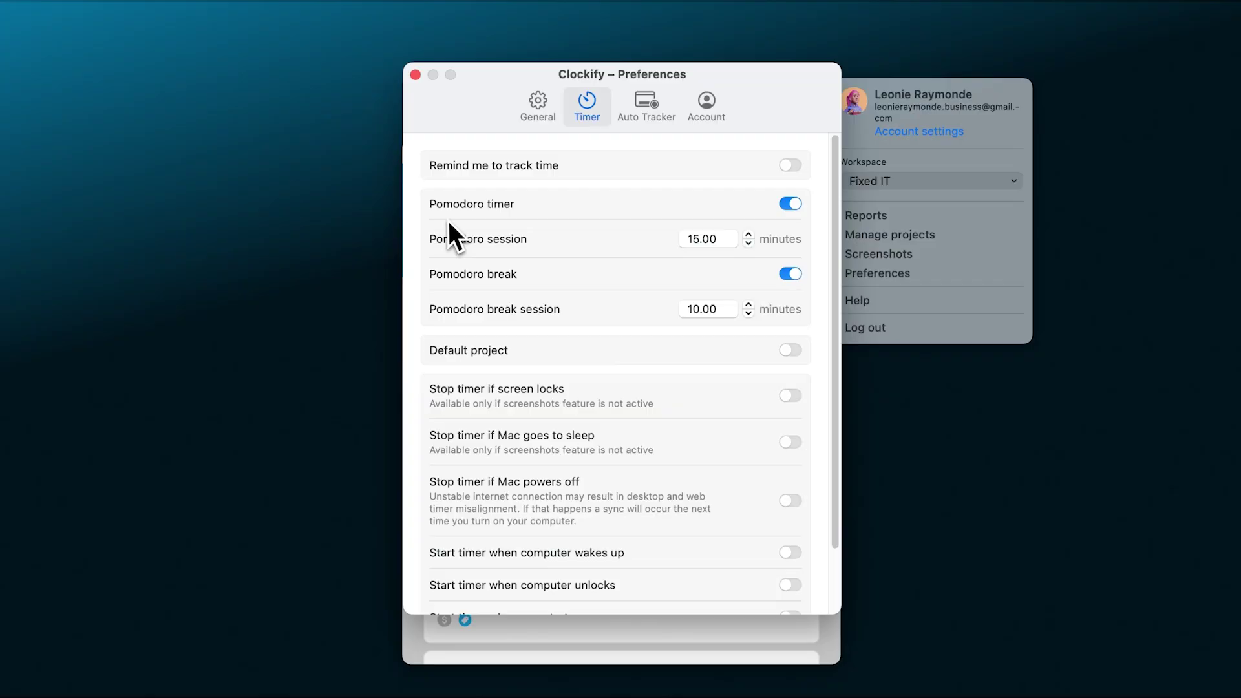
double_click(696, 238)
text(25)
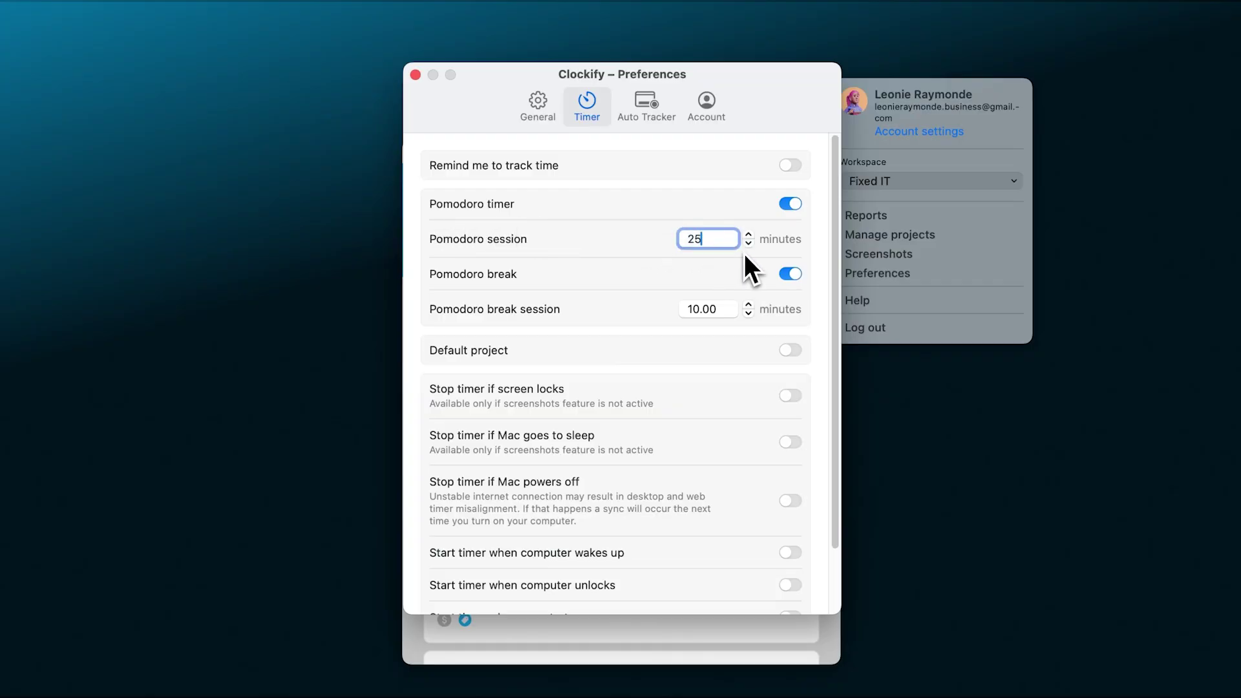
double_click(716, 309)
text(5)
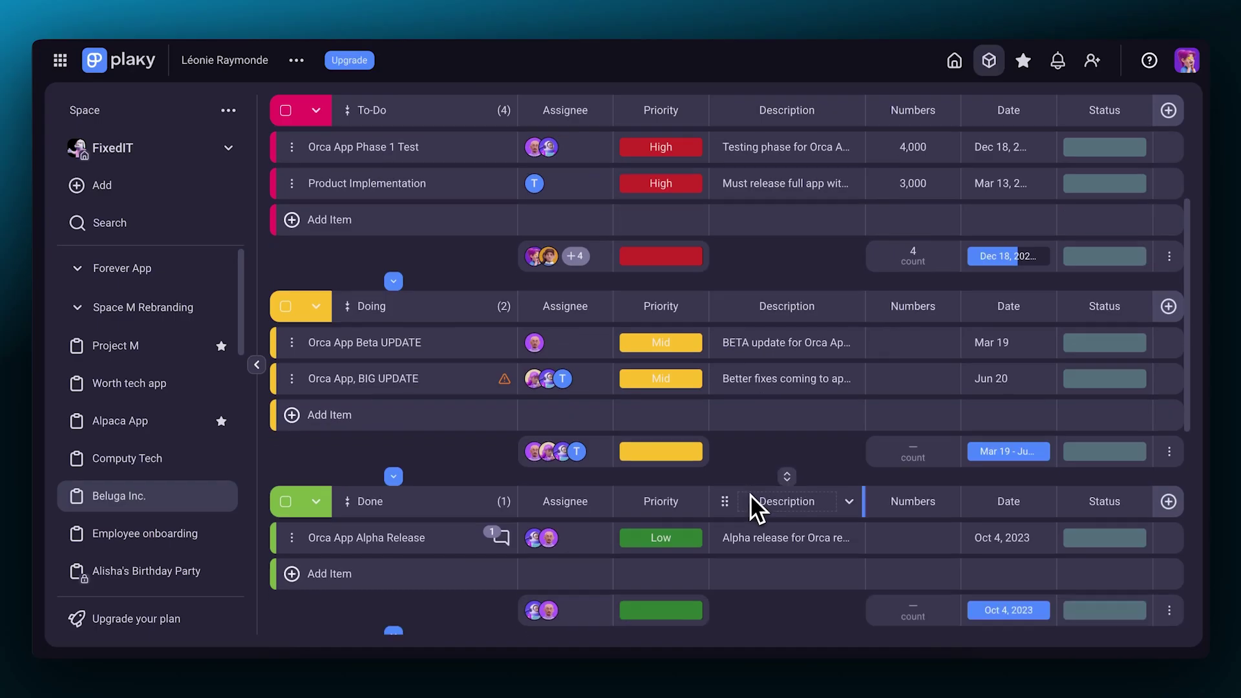
scroll(750, 494, up, 5)
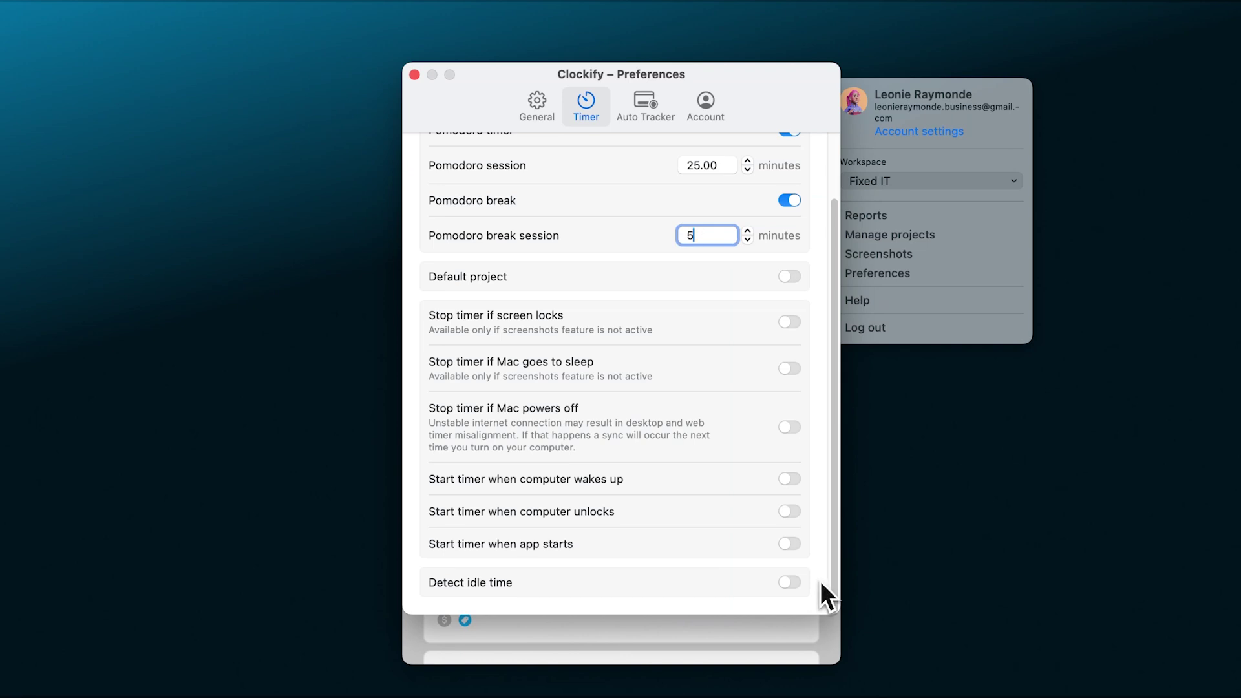
Turn on idle time detection in the timer preferences and show its options
click(794, 582)
scroll(793, 583, down, 3)
scroll(795, 585, down, 1)
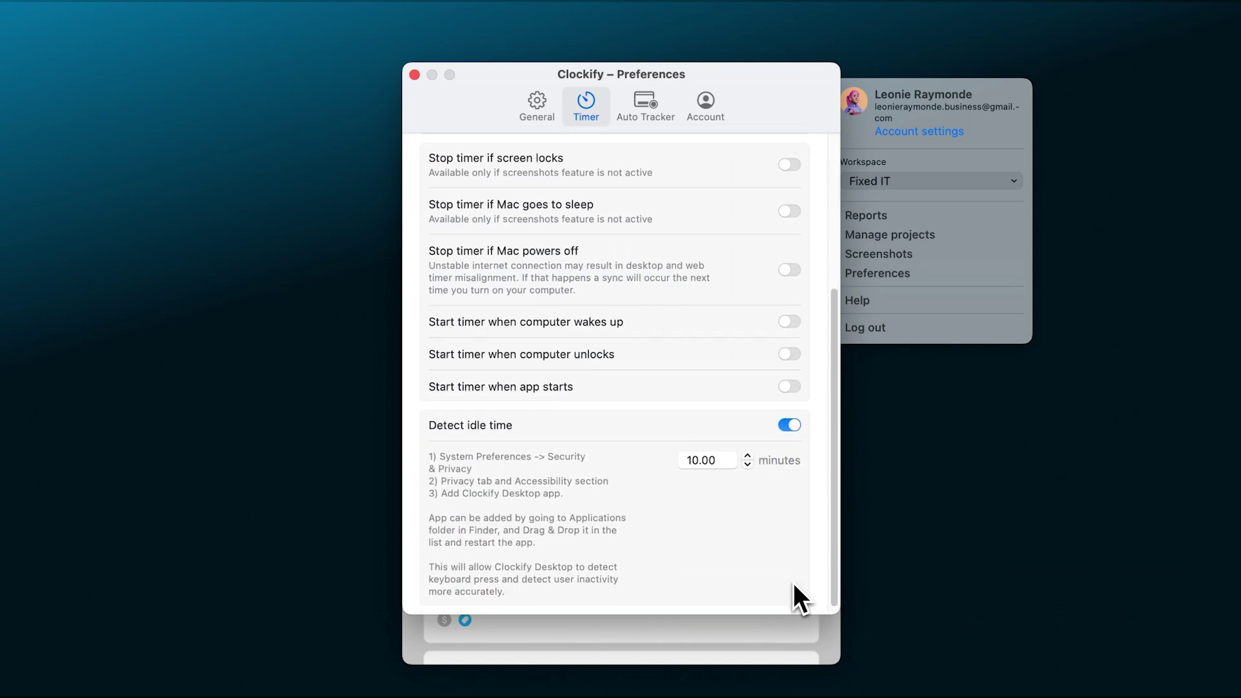